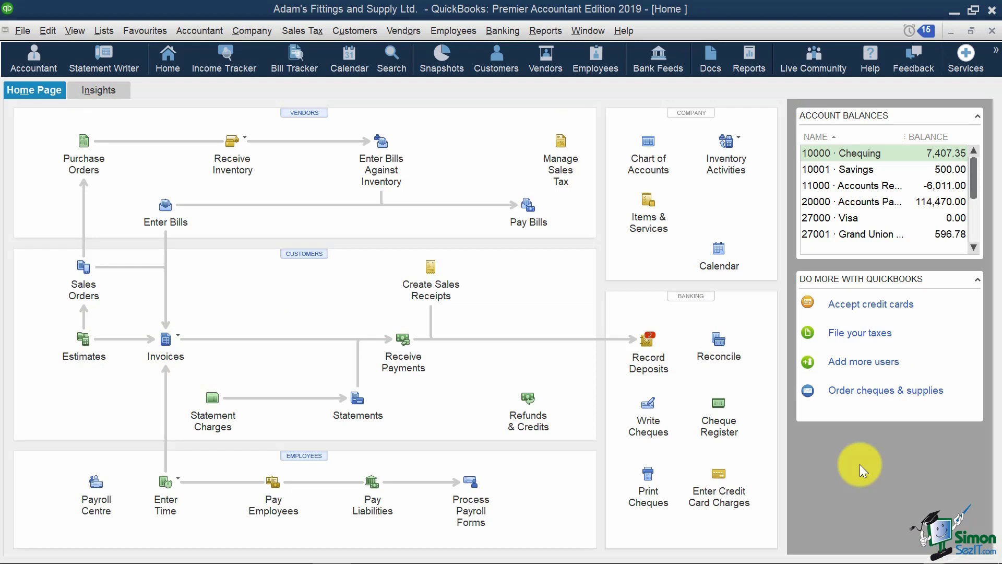
# Open the Chart of Accounts and inspect the 25500 GST/HST, 25530 GST/QST and 25552 PST (ON) payable accounts.
pyautogui.click(645, 144)
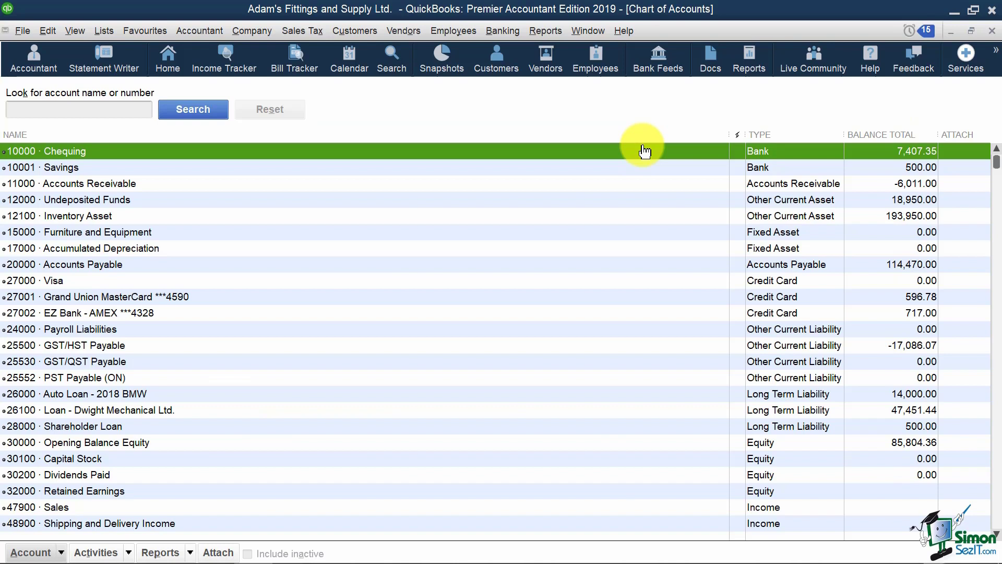
pyautogui.click(211, 348)
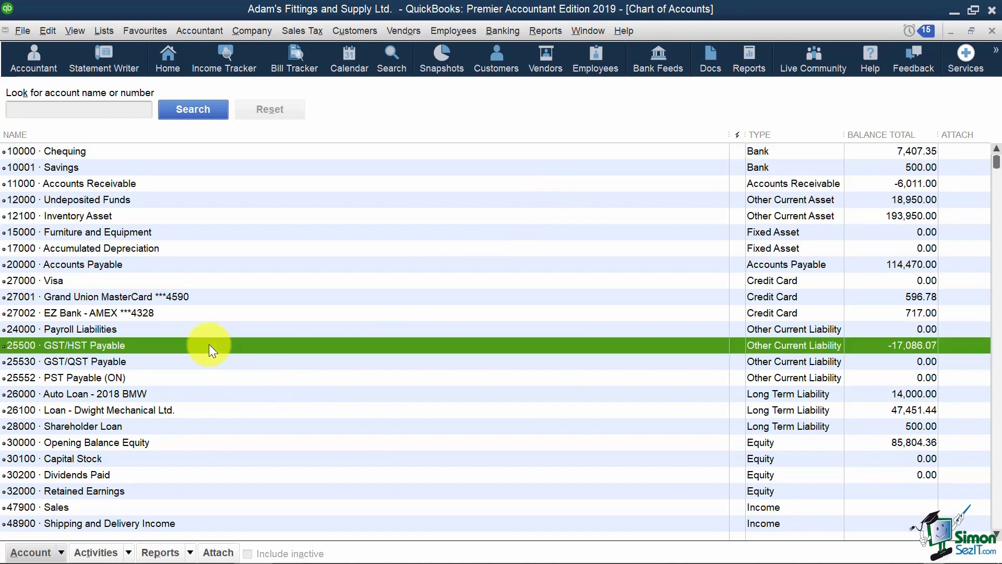
pyautogui.click(222, 367)
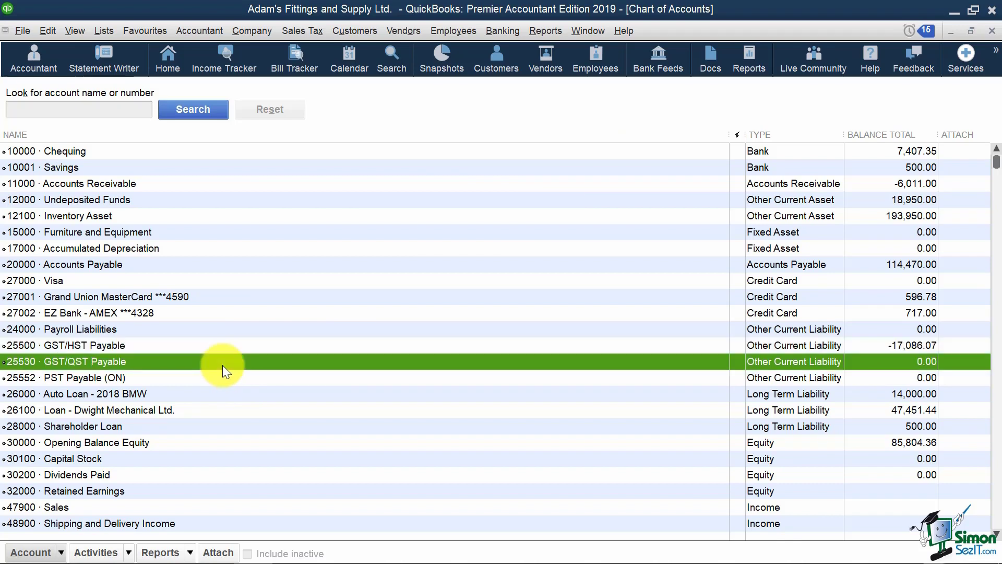
pyautogui.click(214, 383)
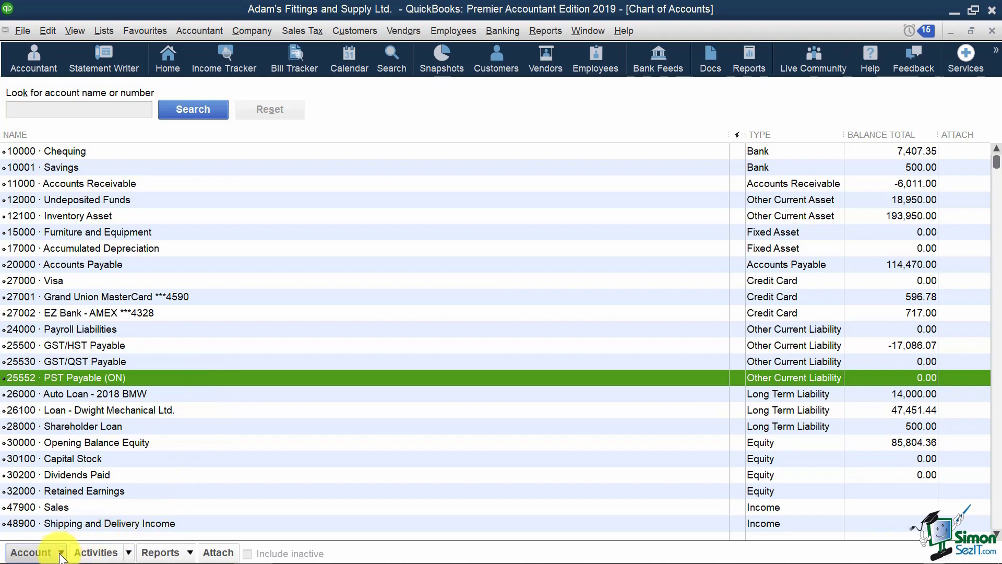
pyautogui.click(30, 552)
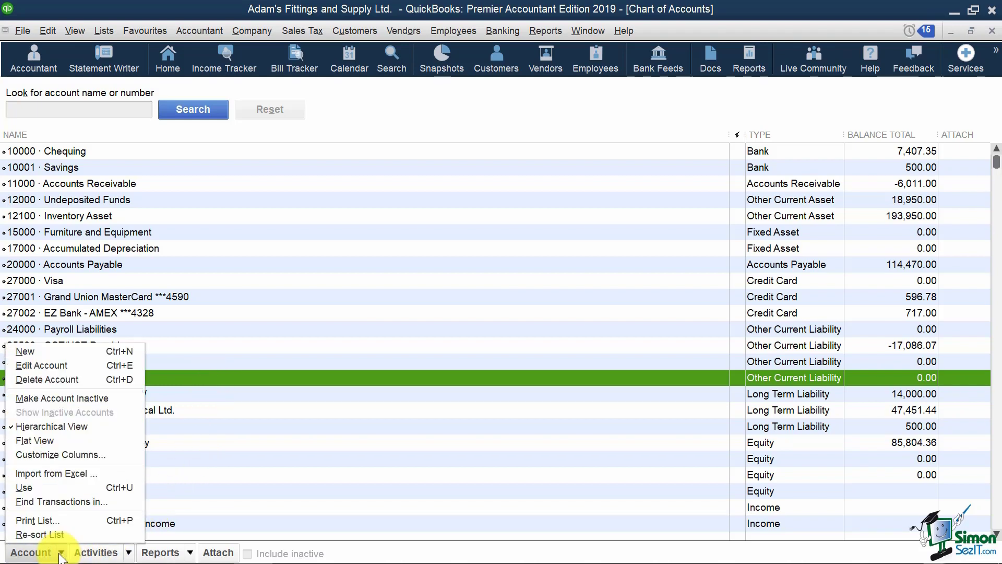
pyautogui.click(73, 352)
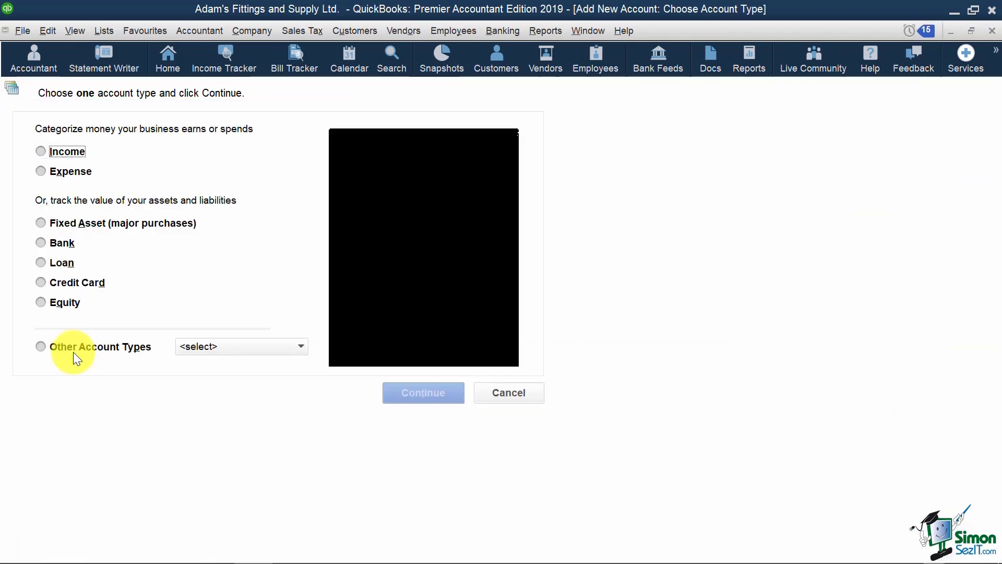
pyautogui.click(40, 345)
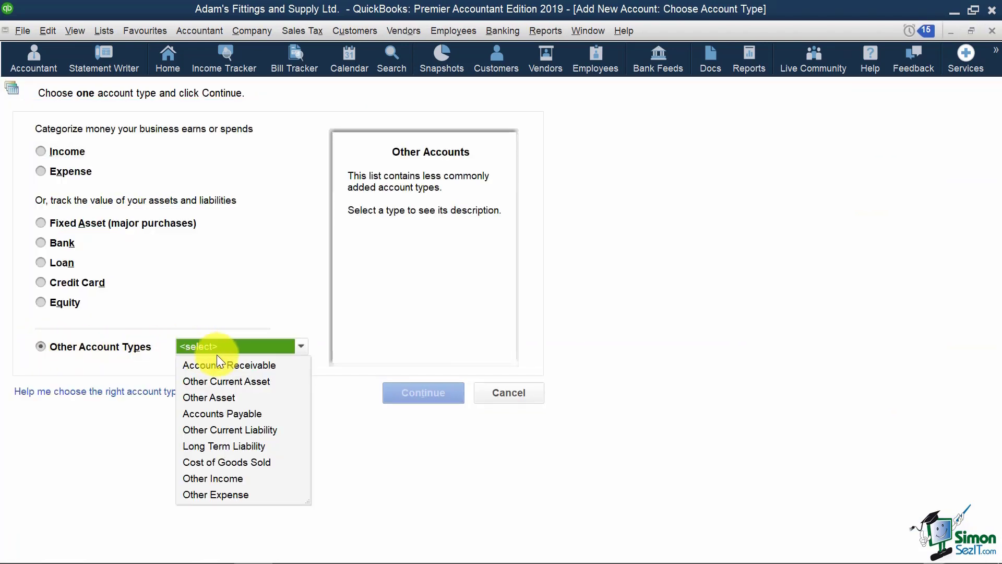
pyautogui.click(241, 429)
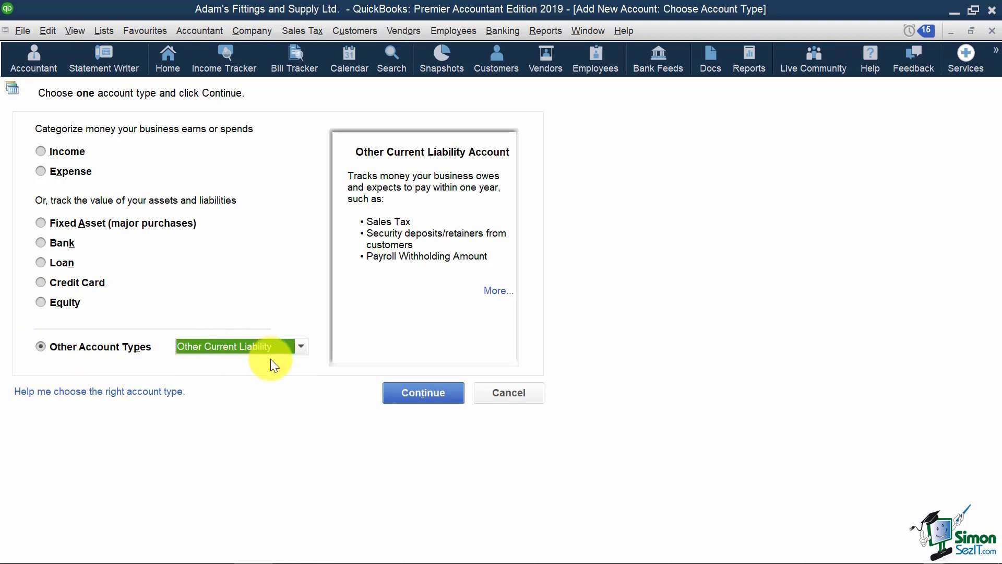
pyautogui.click(500, 393)
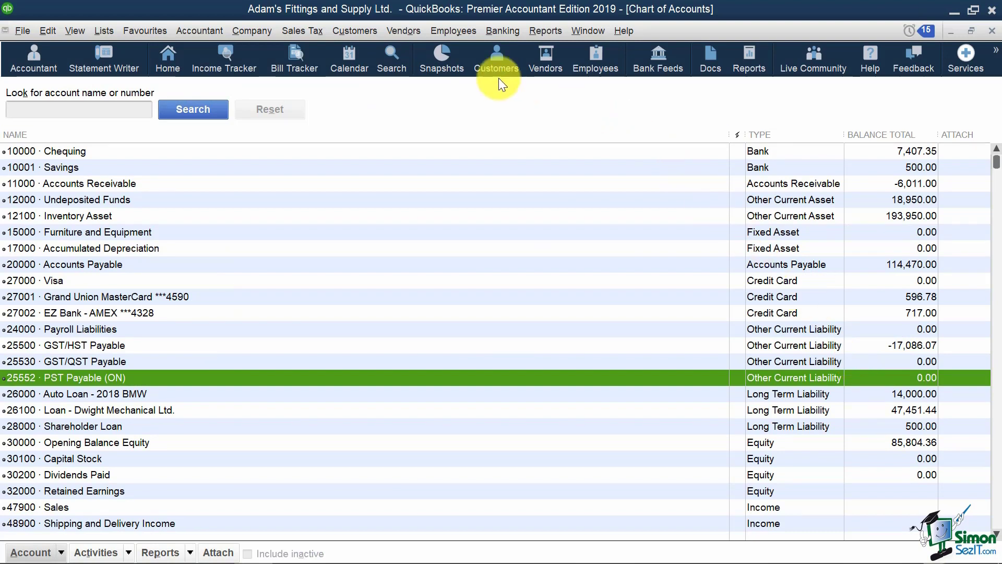
# Open the Vendor Centre and review Ministère du Revenu, Ministry of Finance (ON) and Receiver General.
pyautogui.click(402, 32)
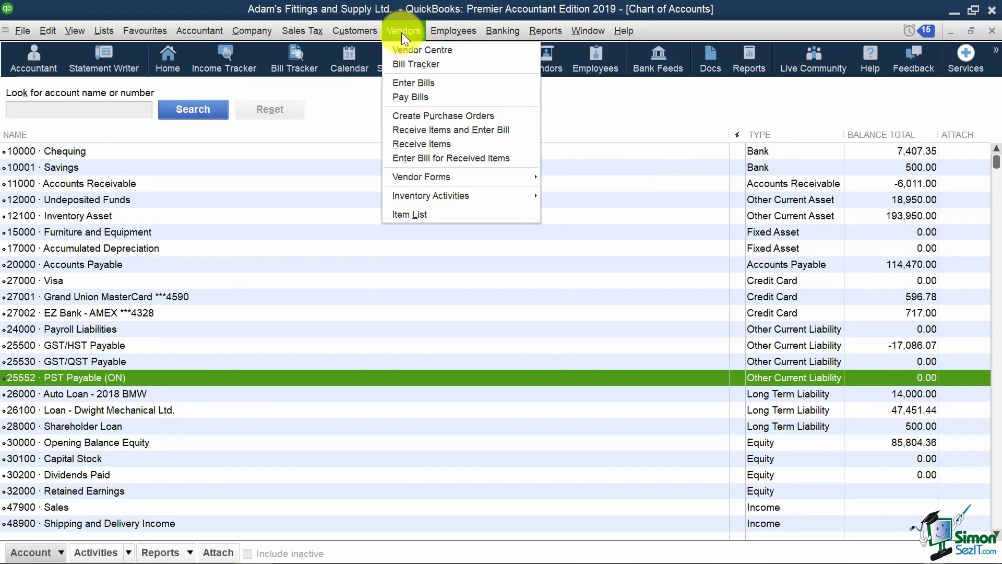
pyautogui.click(465, 49)
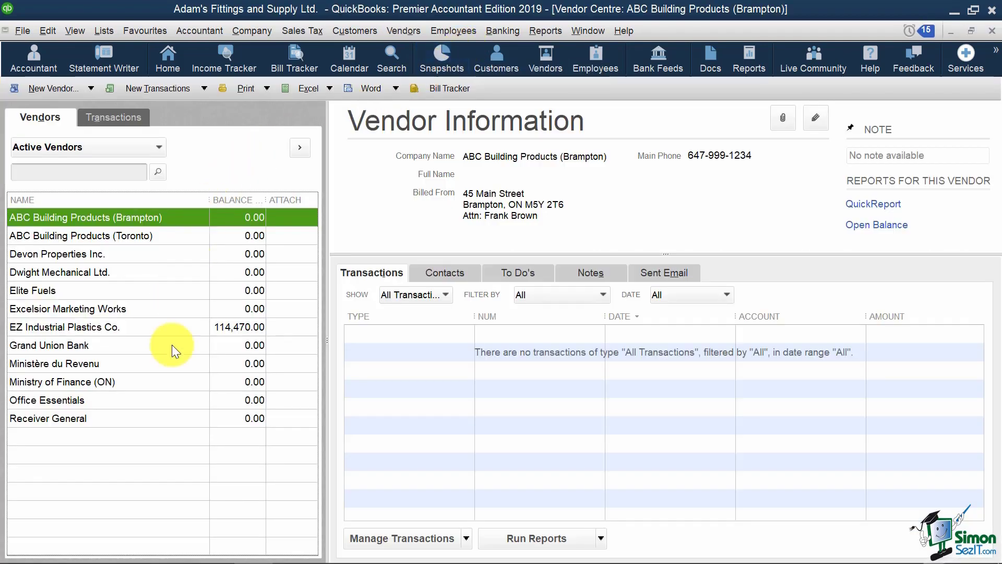
pyautogui.click(149, 364)
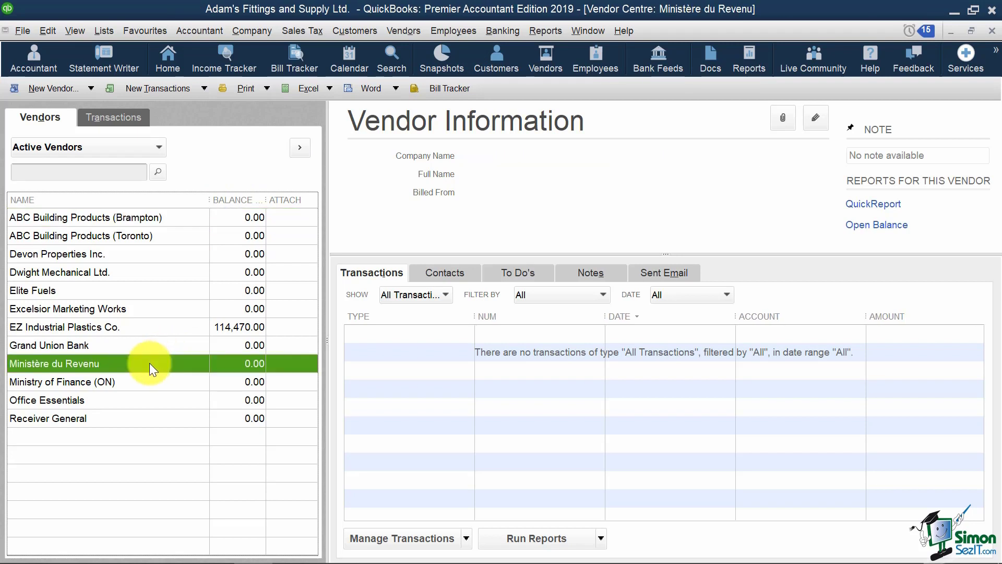
pyautogui.click(138, 383)
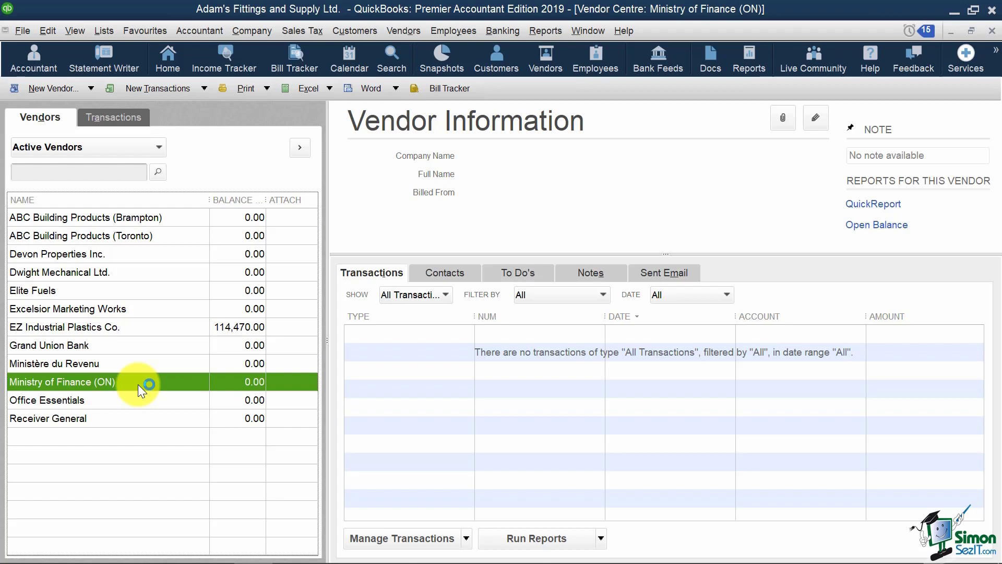
pyautogui.click(156, 417)
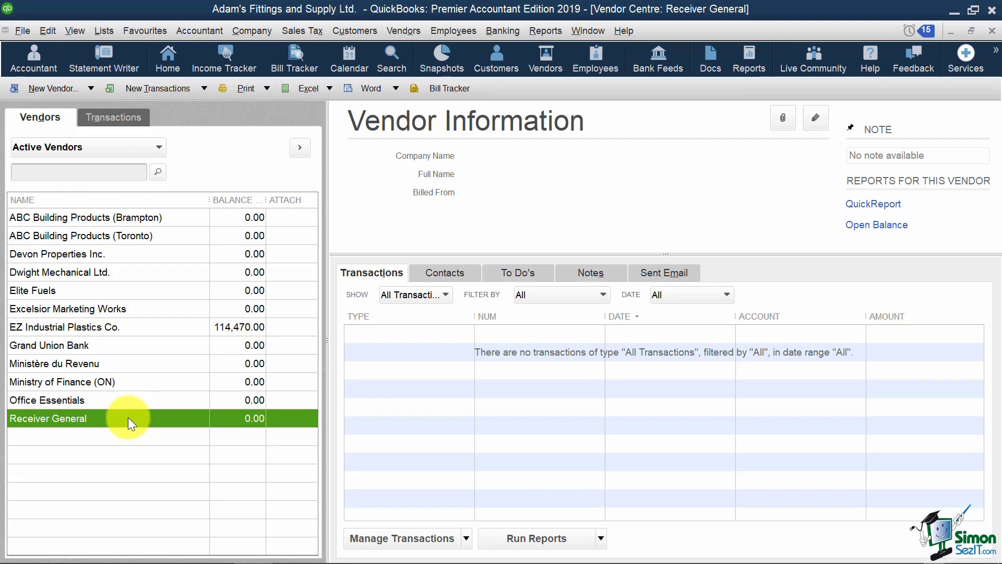
pyautogui.rightClick(114, 416)
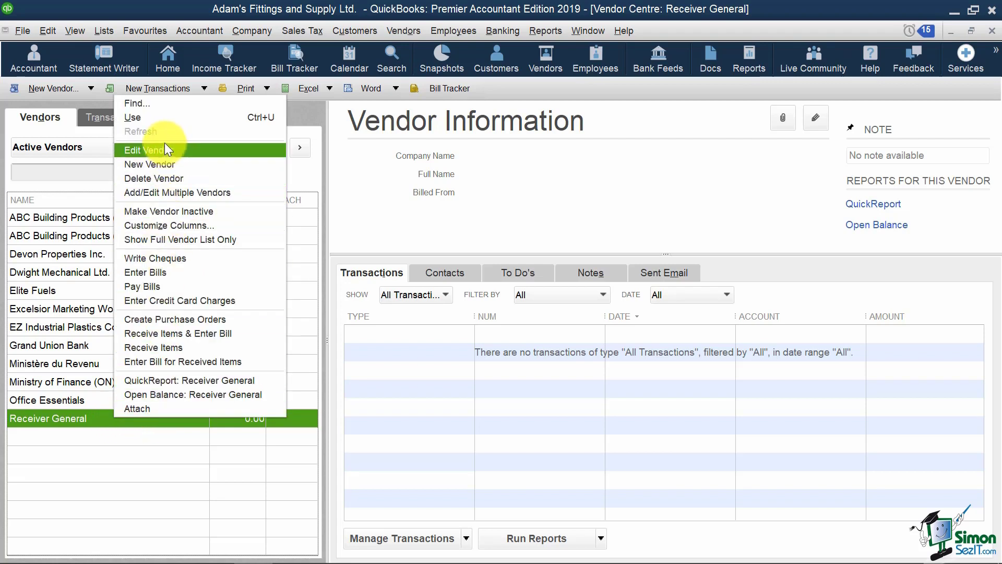
# In Receiver General's sales tax settings, keep GST/HST Return, quarterly reporting and Mar/Jun/Sep/Dec period ending.
pyautogui.click(179, 148)
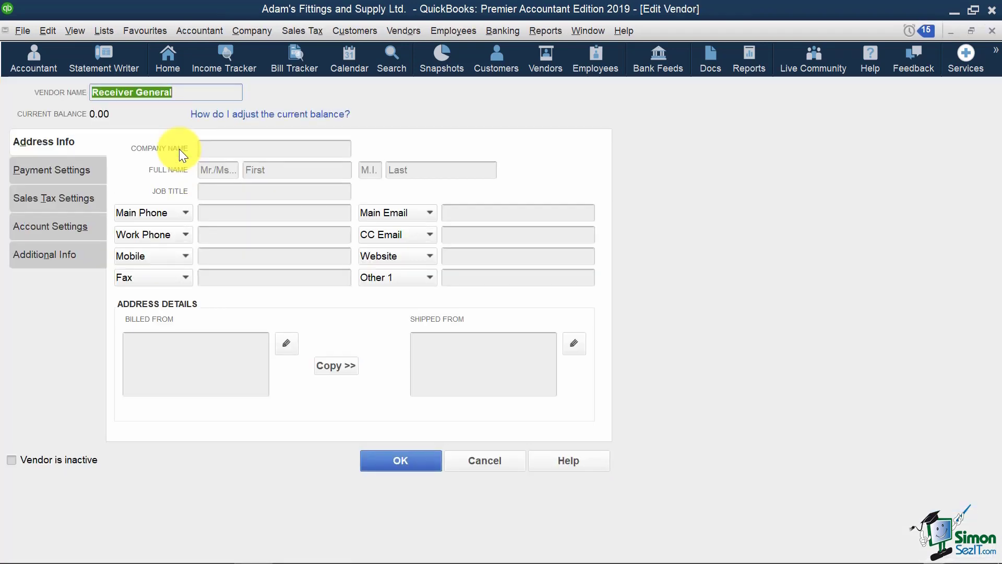
pyautogui.click(86, 199)
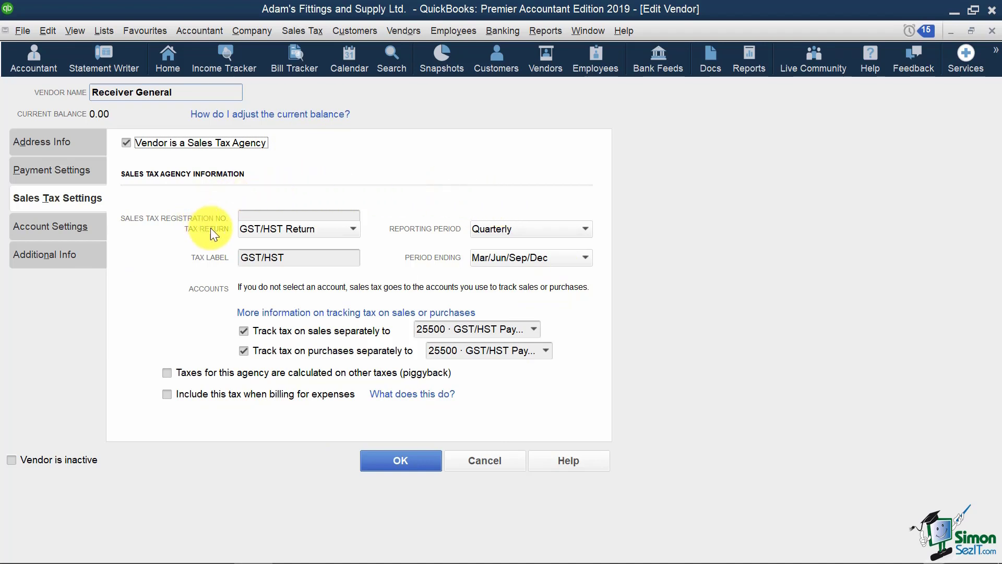
pyautogui.click(345, 231)
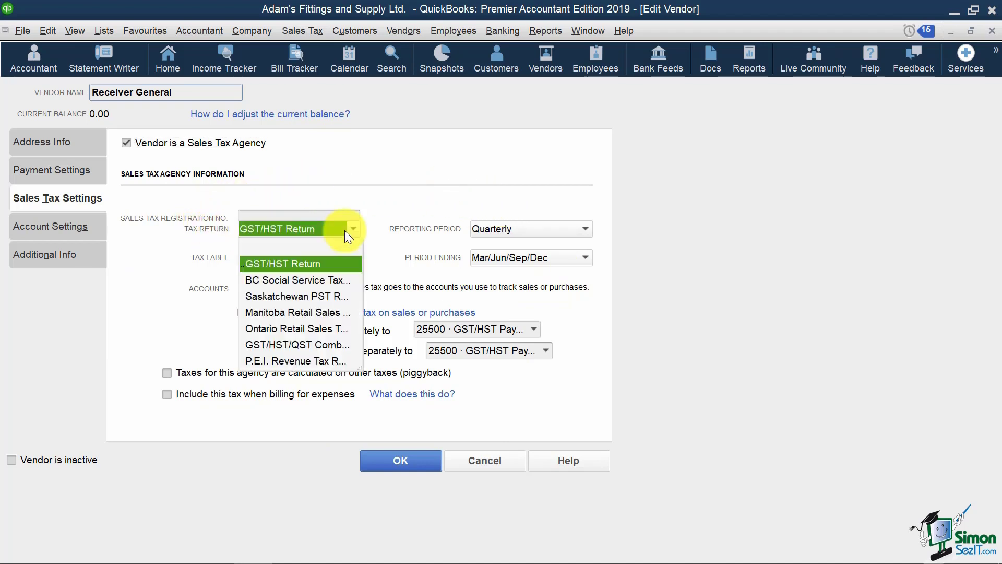
pyautogui.click(342, 261)
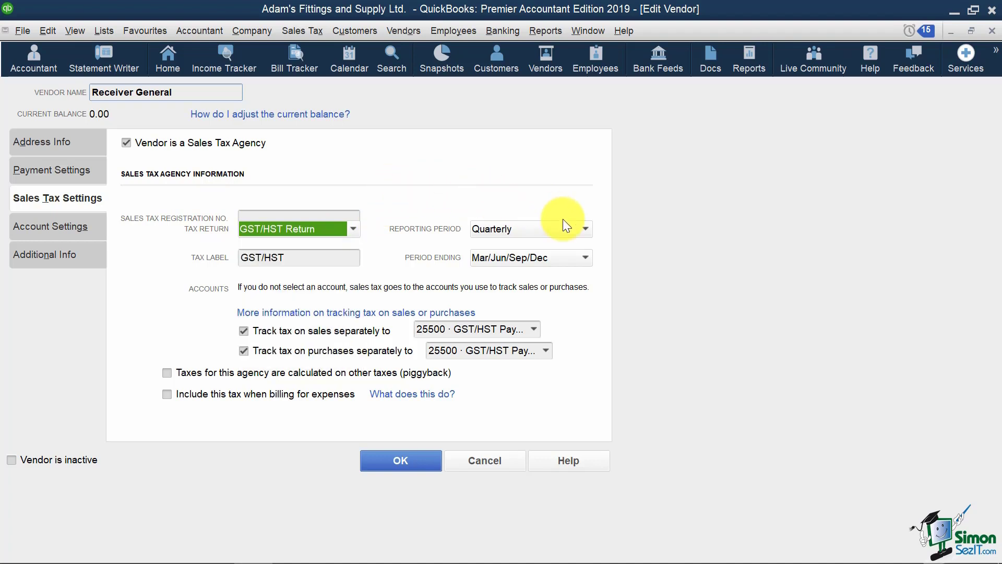
pyautogui.click(582, 231)
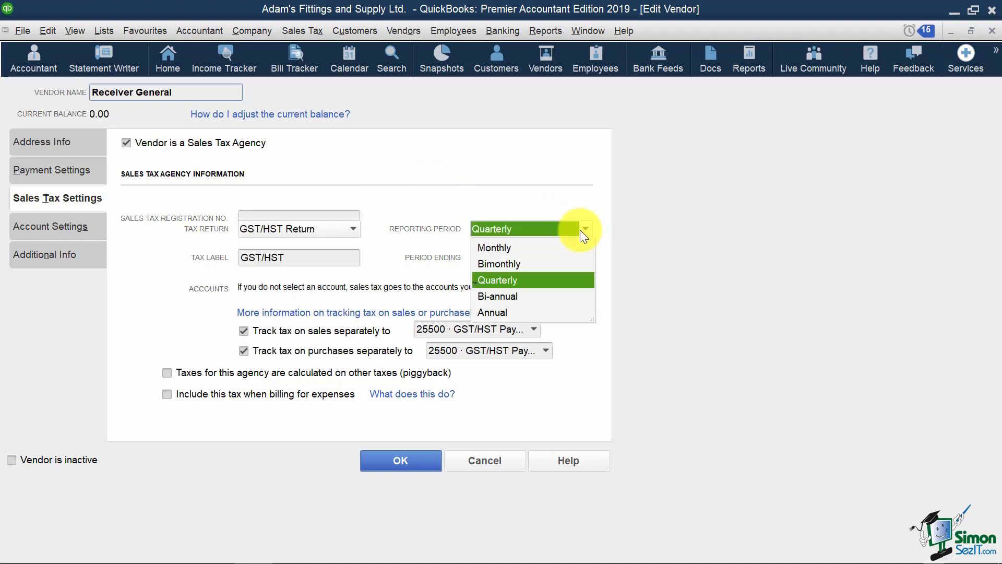
pyautogui.click(532, 285)
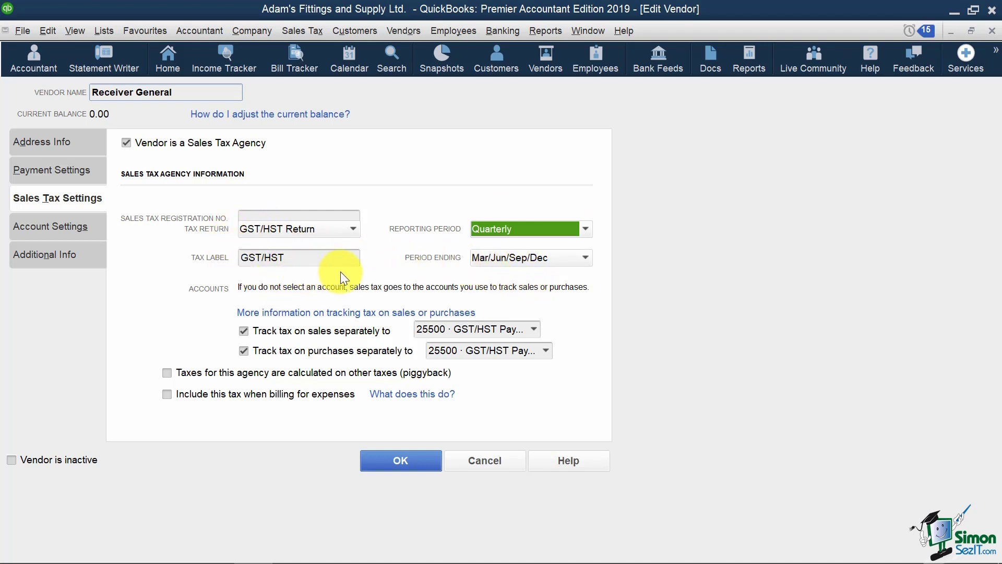
pyautogui.click(577, 258)
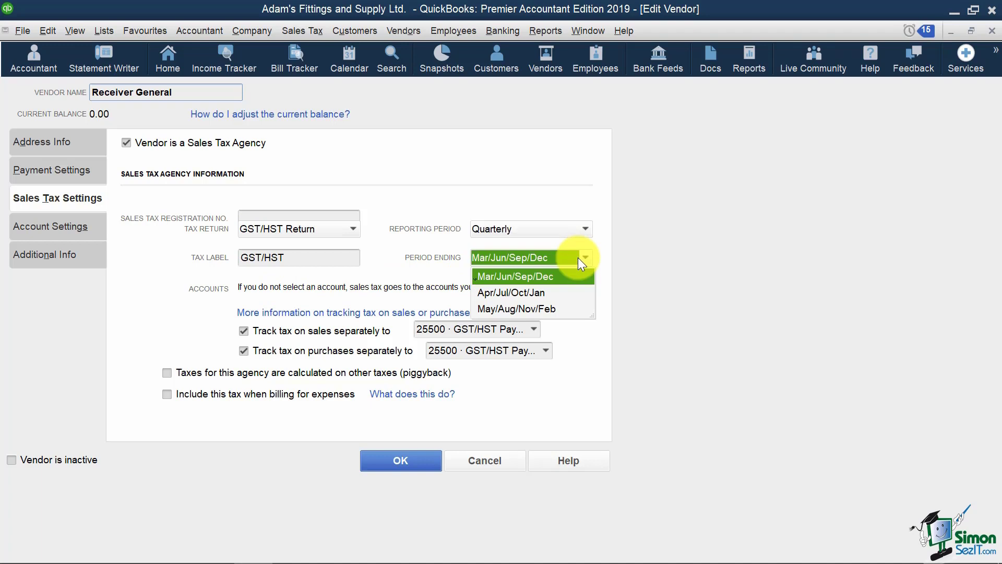
pyautogui.click(582, 257)
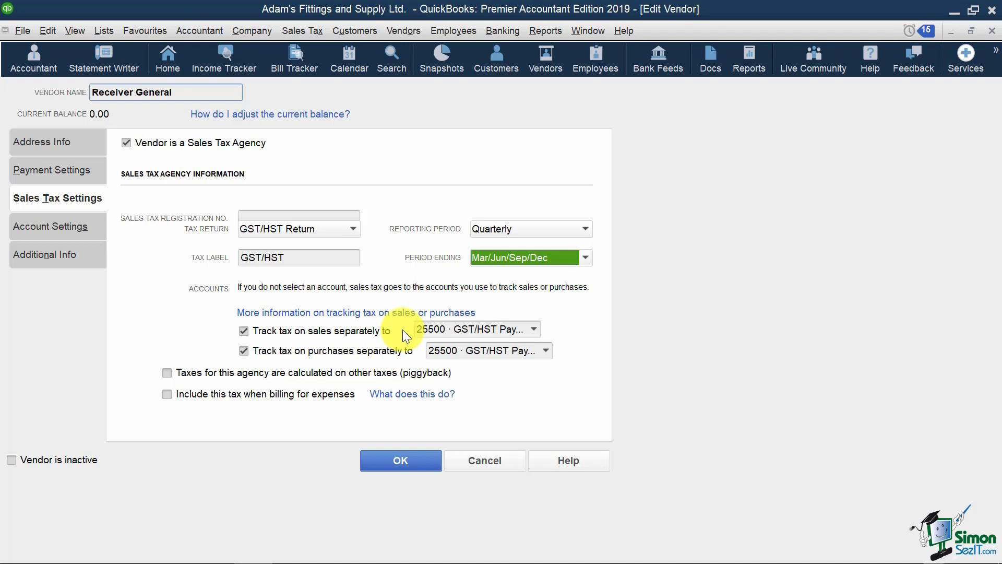
# Keep 25500 GST/HST Payable for tracking tax on sales and purchases, and save the vendor.
pyautogui.click(534, 328)
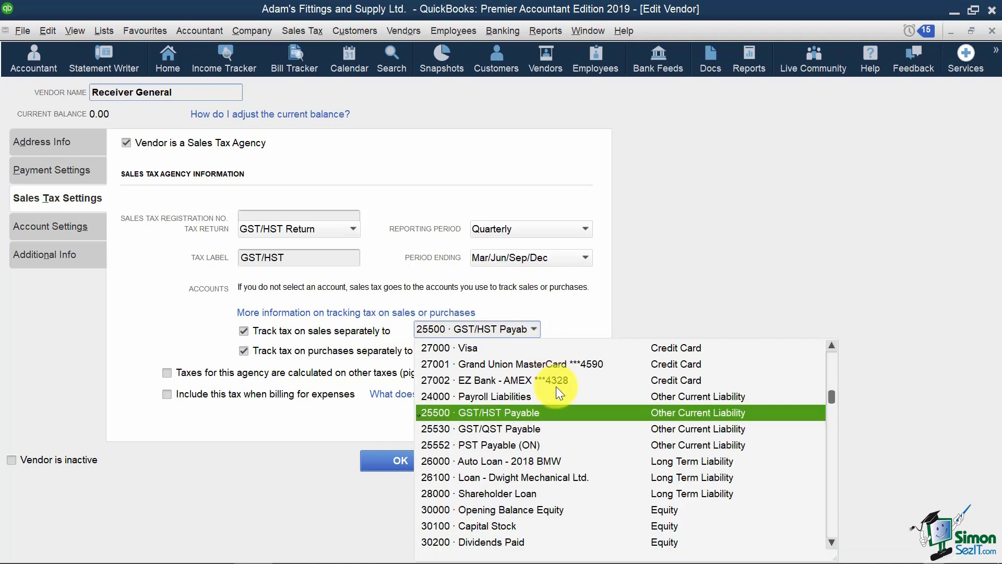
pyautogui.click(556, 412)
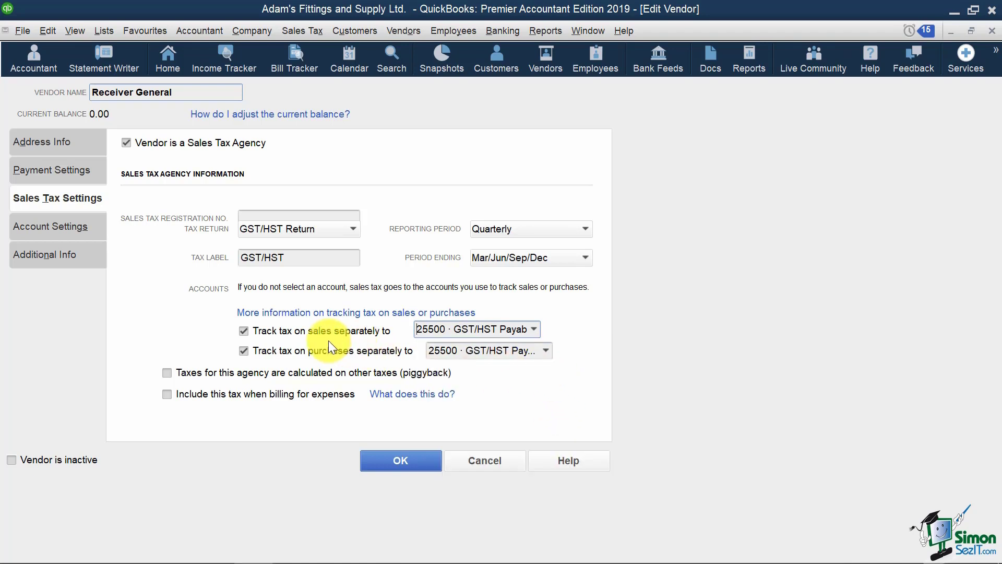
pyautogui.click(546, 353)
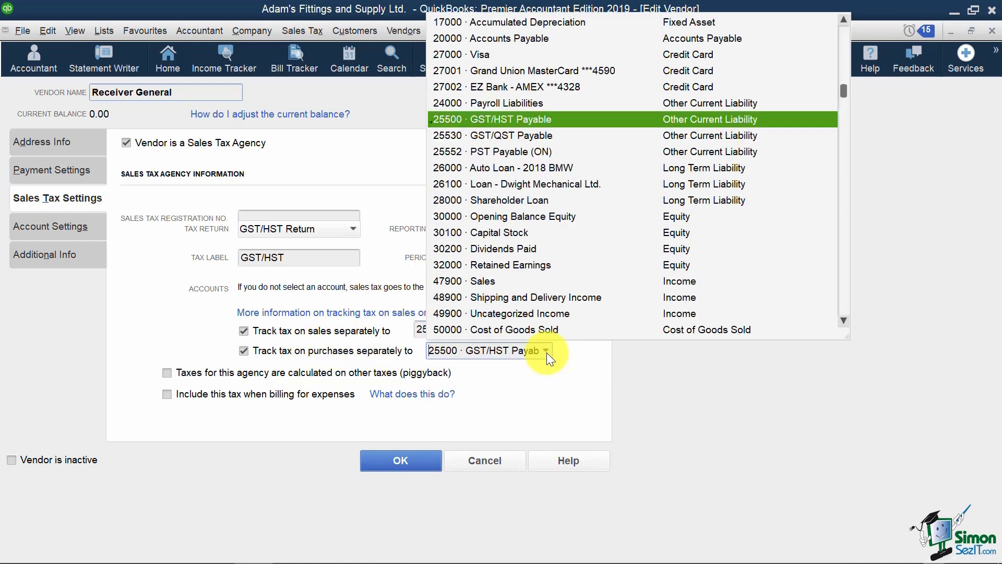
pyautogui.click(546, 352)
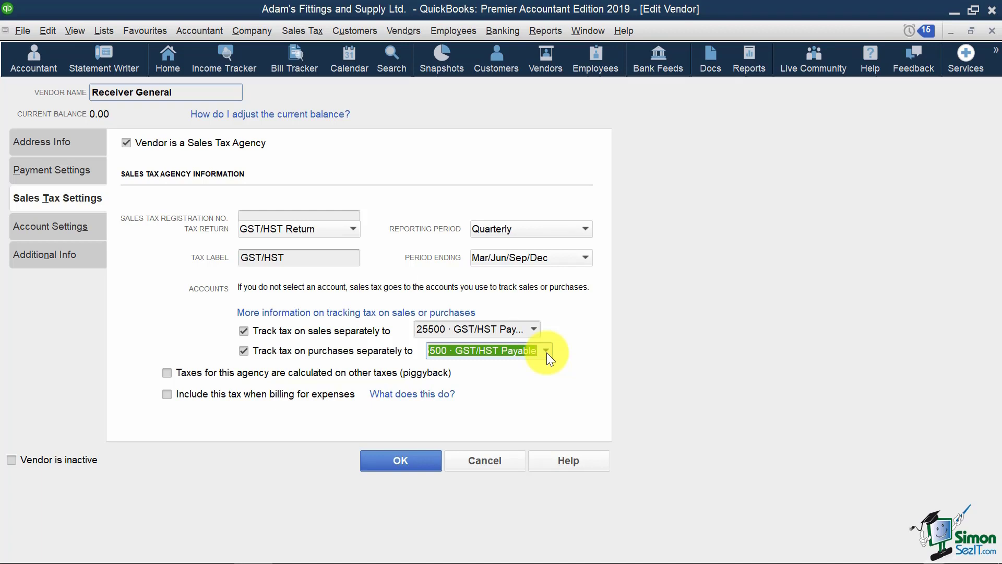
pyautogui.click(547, 353)
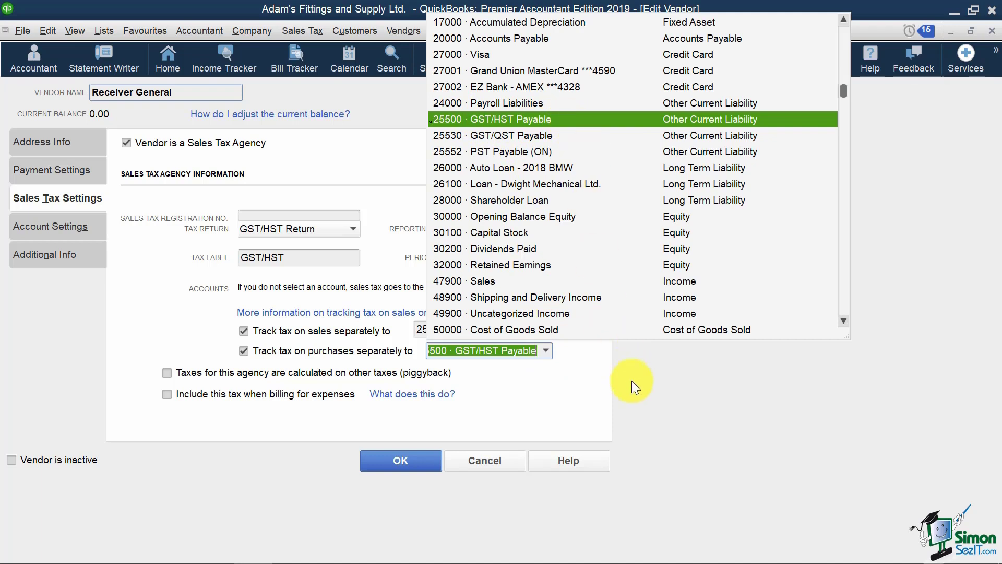
pyautogui.click(638, 394)
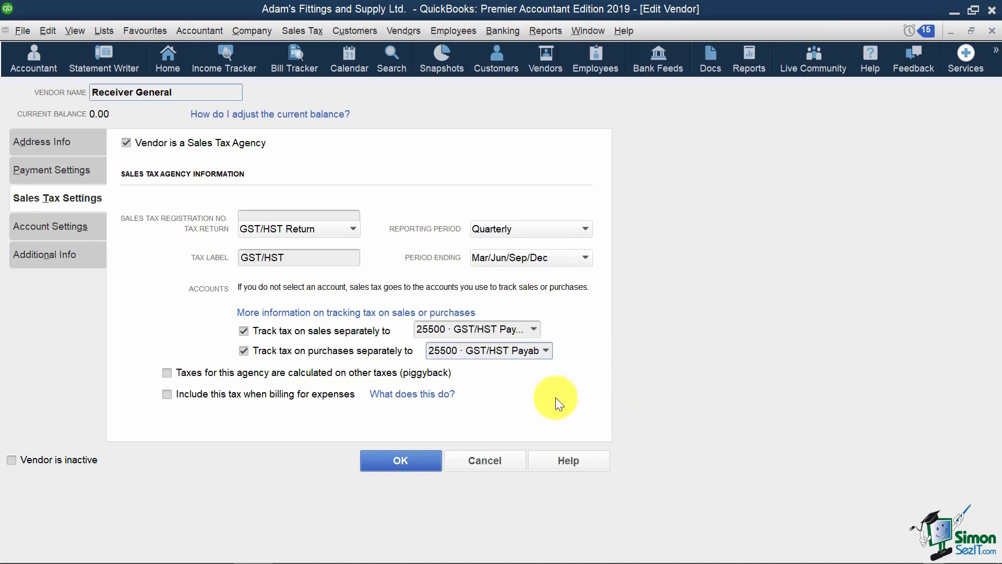
pyautogui.press('Return')
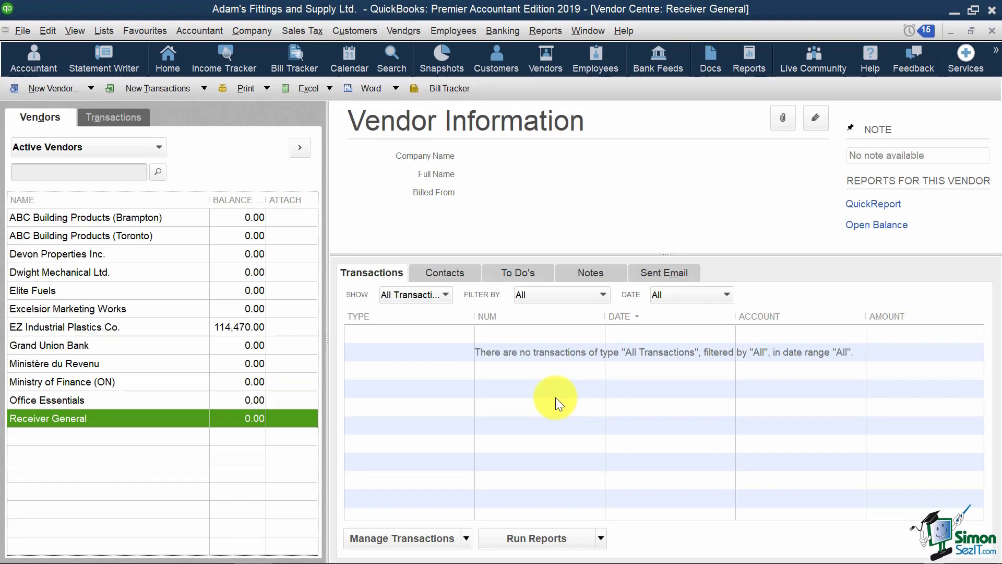
pyautogui.click(118, 359)
pyautogui.rightClick(118, 358)
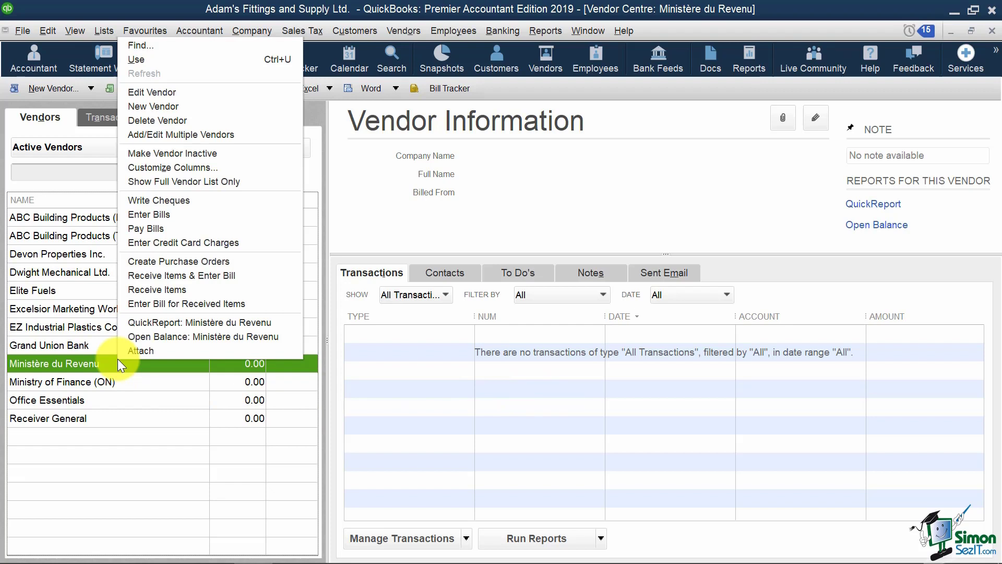
pyautogui.click(198, 91)
pyautogui.click(58, 200)
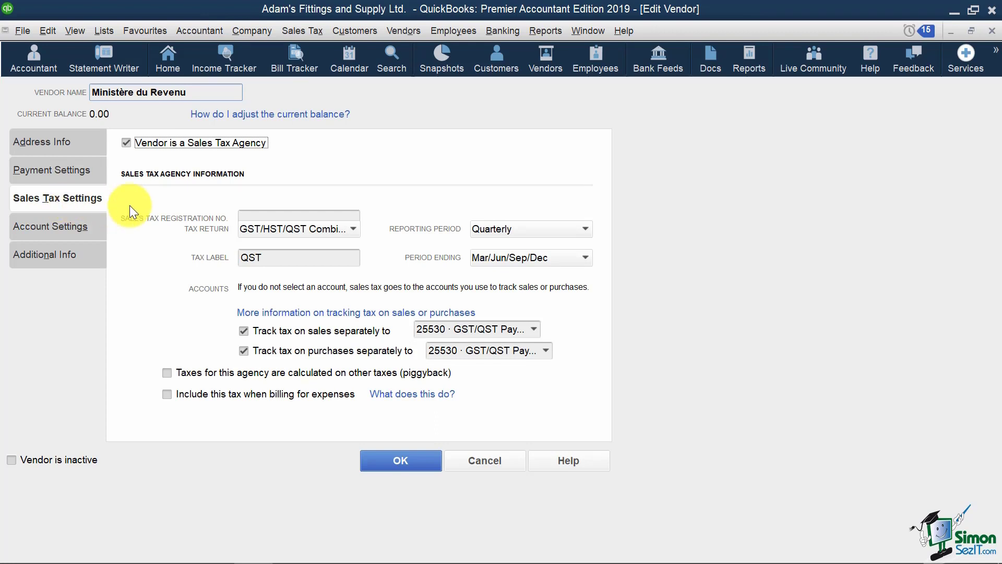
pyautogui.click(349, 230)
pyautogui.click(381, 224)
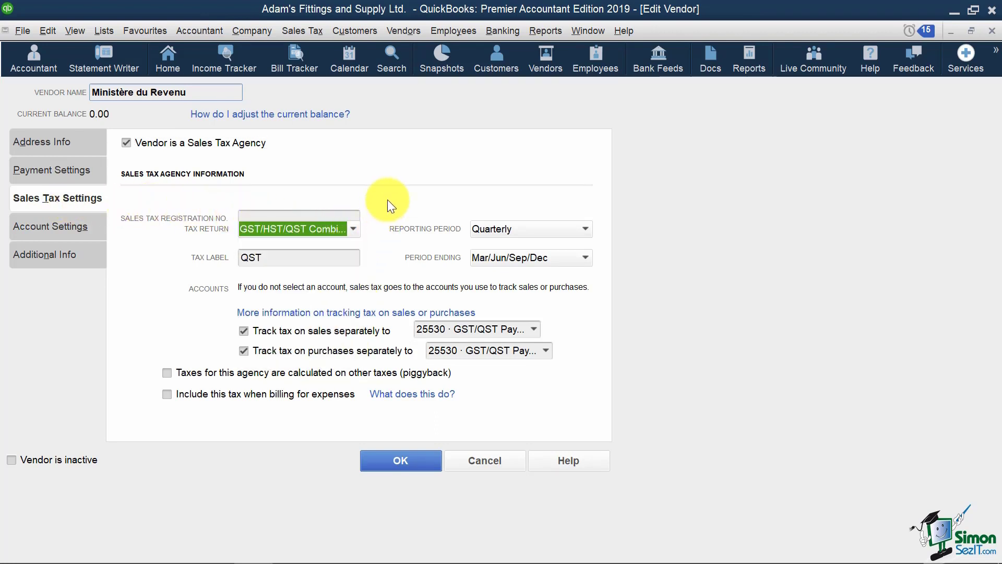
pyautogui.click(539, 333)
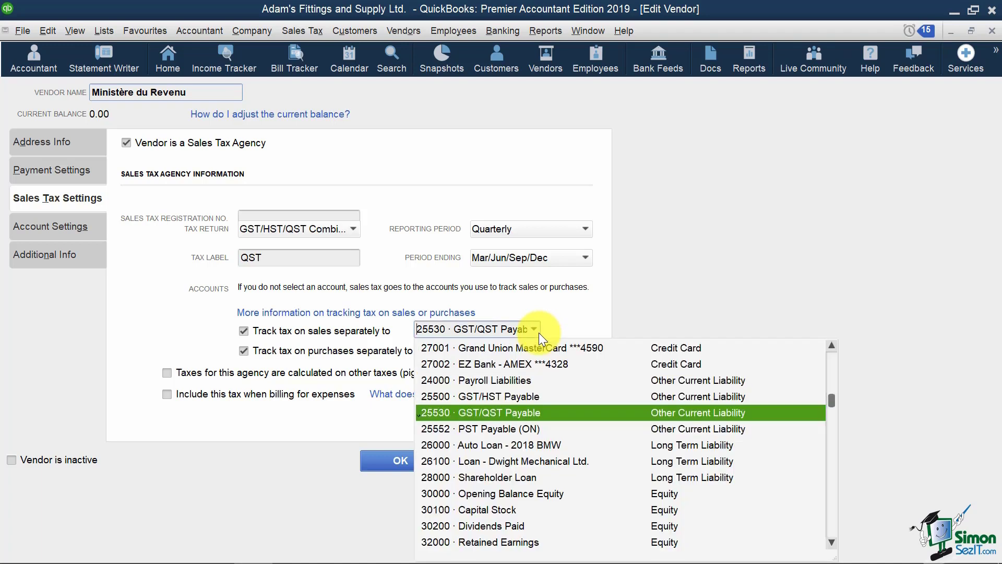
pyautogui.click(584, 412)
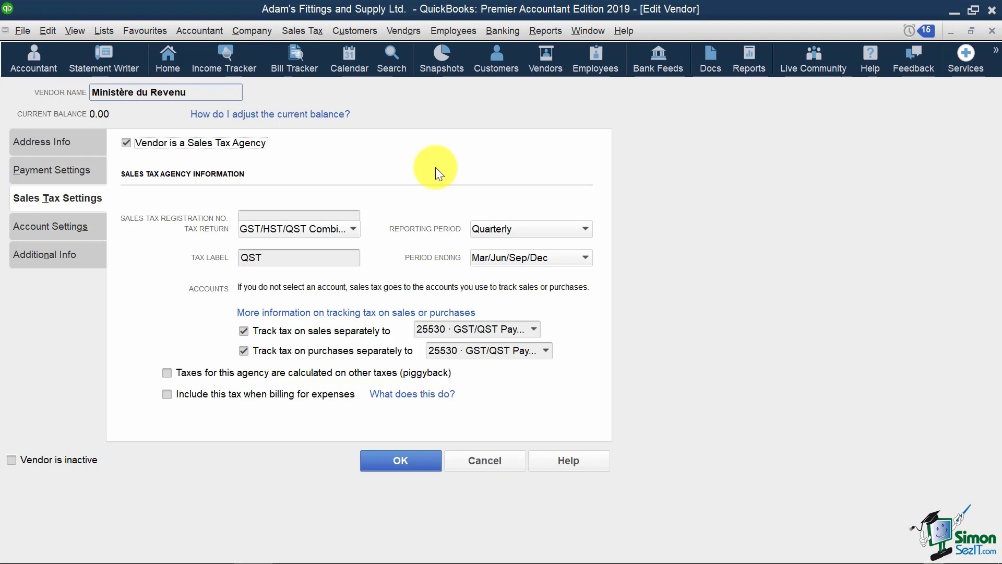
# Open the Item List and resize the TYPE, DESCRIPTION and ON SALES columns to show values fully.
pyautogui.click(105, 32)
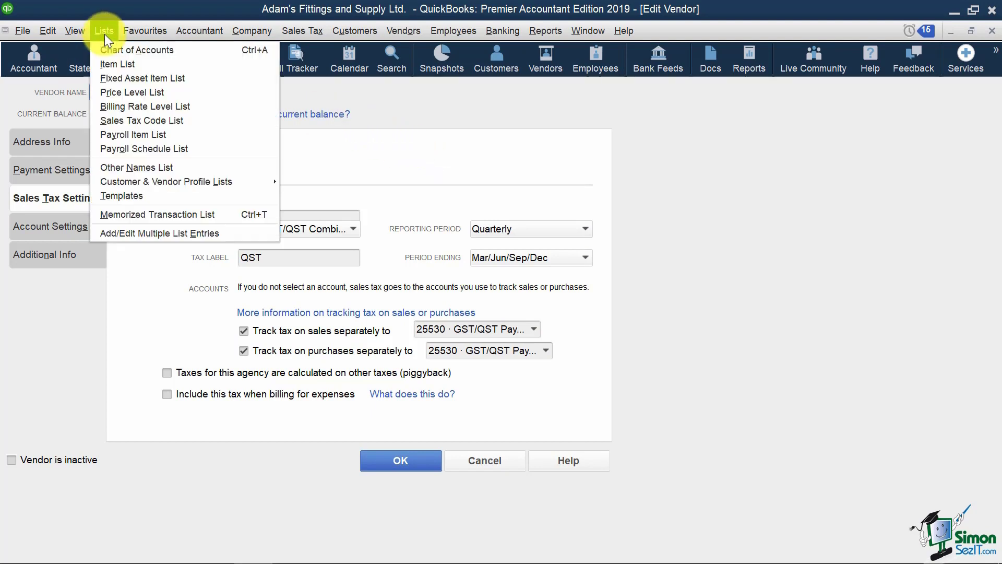
pyautogui.click(190, 64)
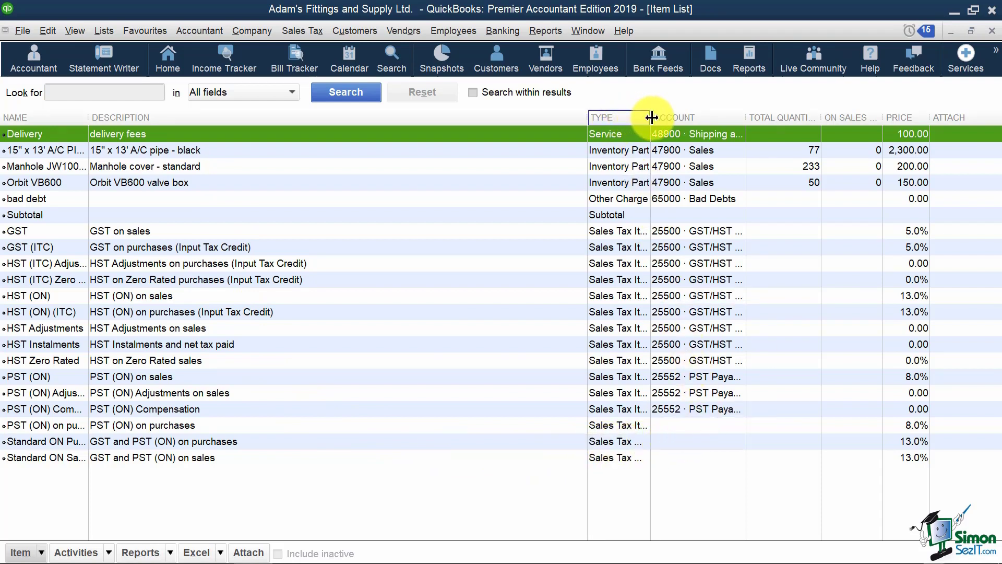
pyautogui.moveTo(650, 117); pyautogui.dragTo(851, 134)
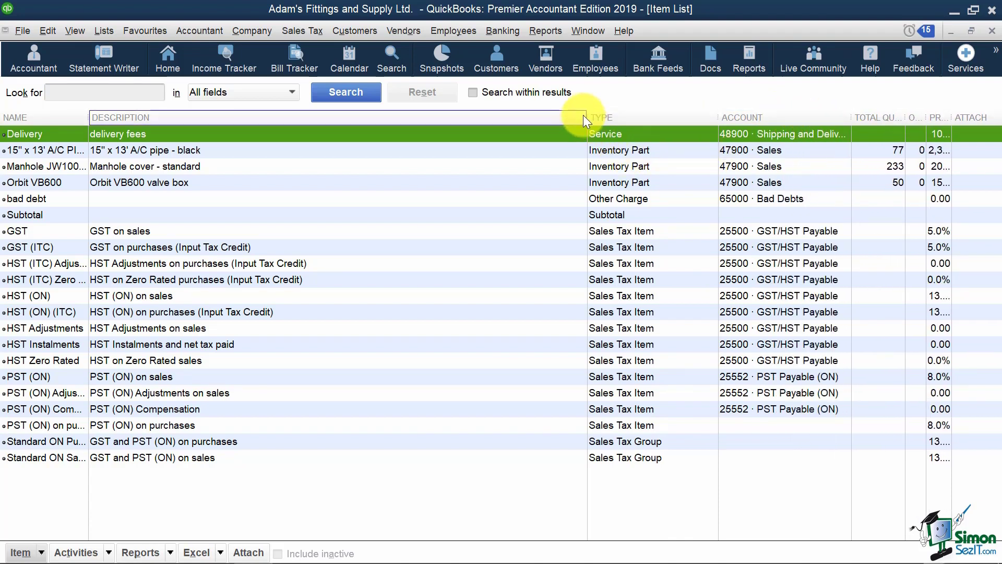
pyautogui.moveTo(584, 115); pyautogui.dragTo(414, 138)
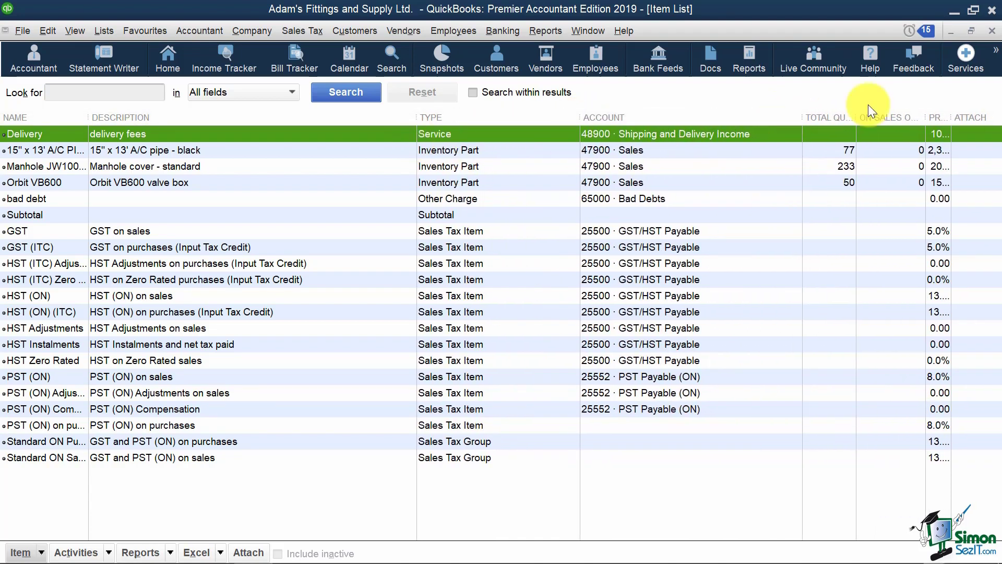
pyautogui.moveTo(923, 111); pyautogui.dragTo(876, 113)
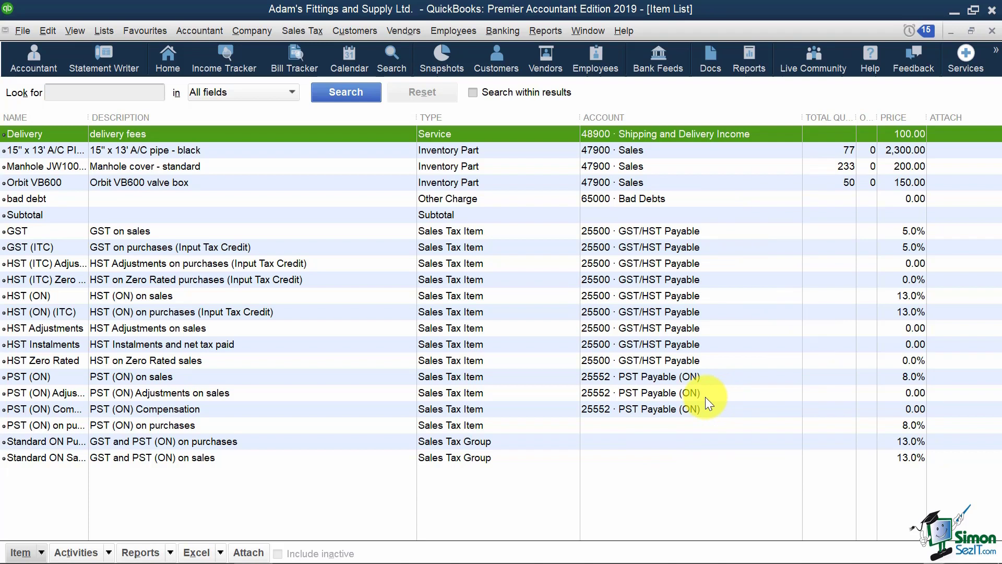
# Examine the HST (ON), HST (ON) (ITC), GST and GST (ITC) items.
pyautogui.click(189, 294)
pyautogui.click(302, 309)
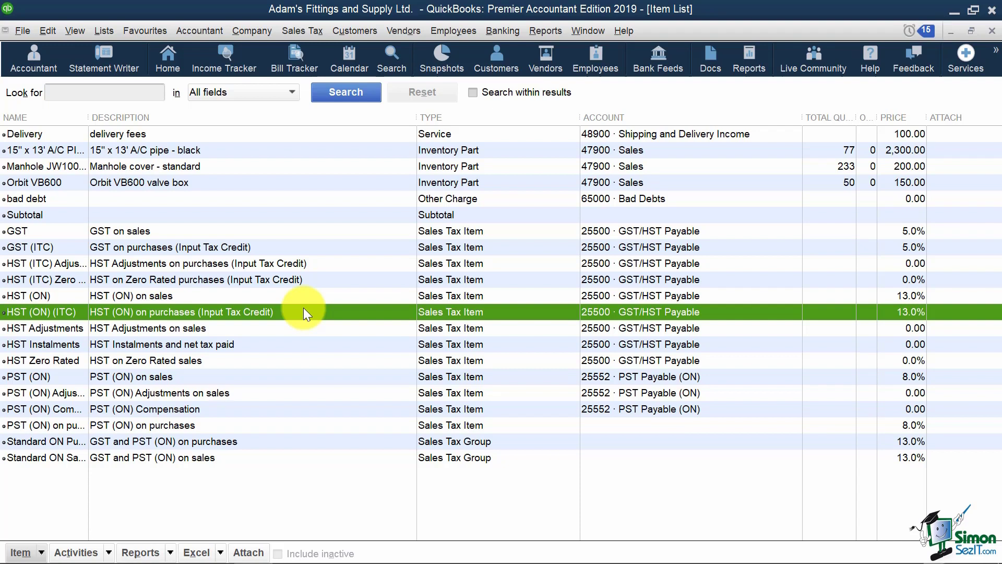
pyautogui.click(192, 224)
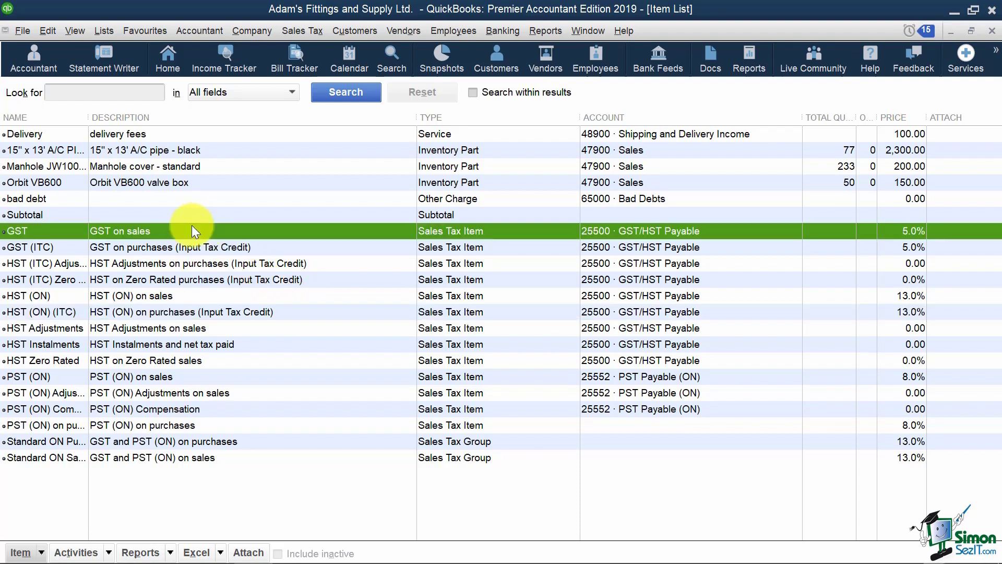
pyautogui.click(204, 250)
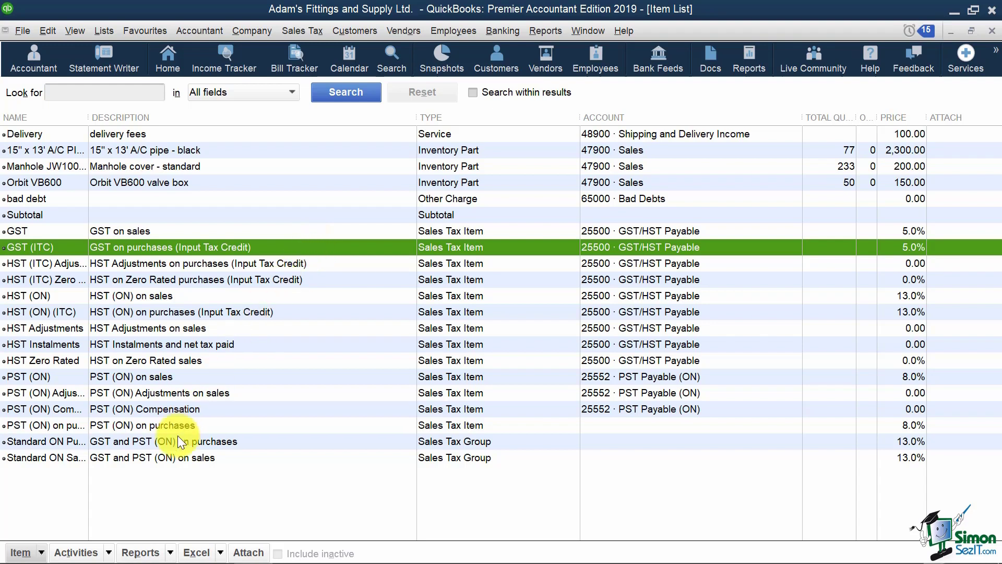
# Start a new sales tax item named HST (NB), described 'on Sales', at a 15% rate.
pyautogui.click(42, 553)
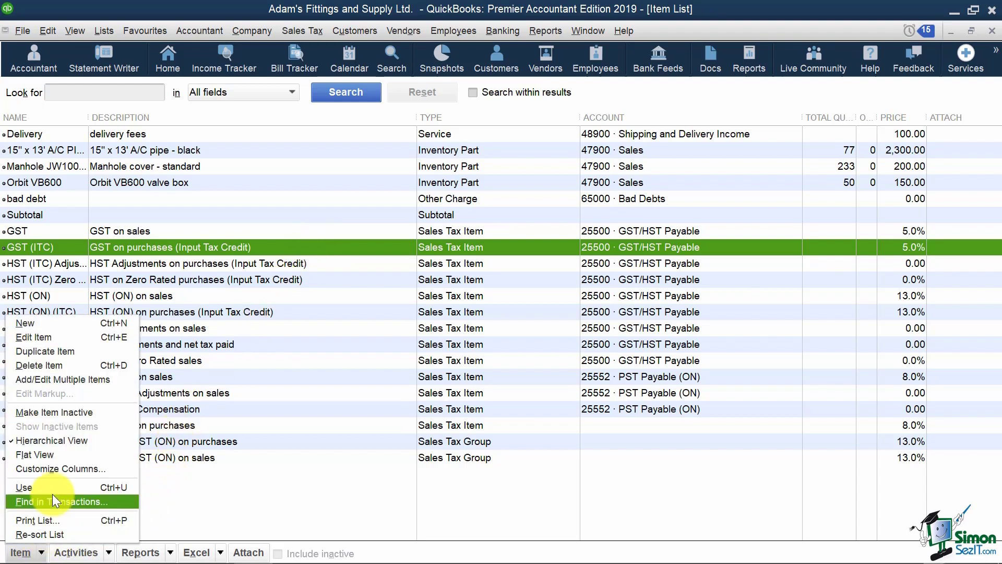
pyautogui.click(71, 322)
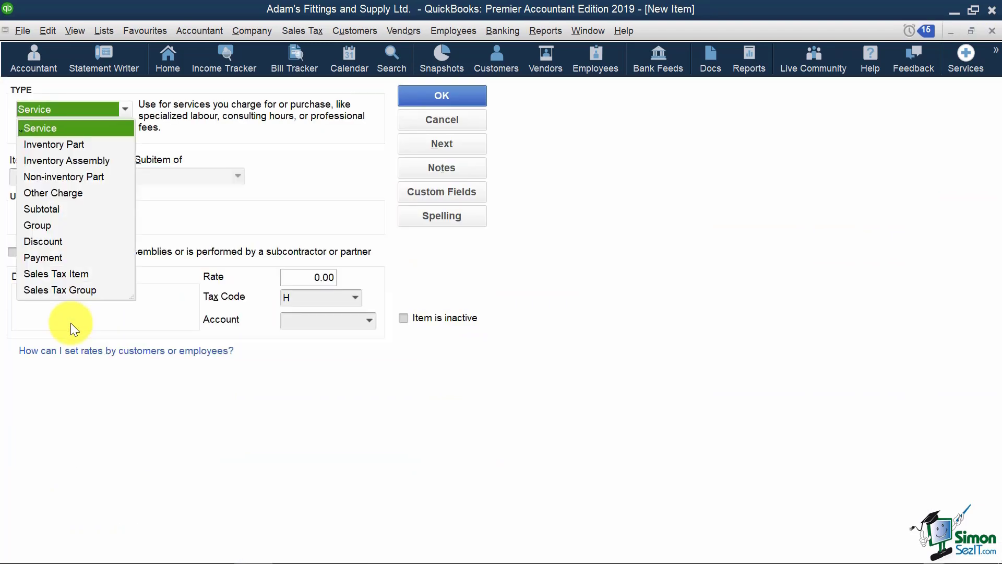
pyautogui.click(96, 274)
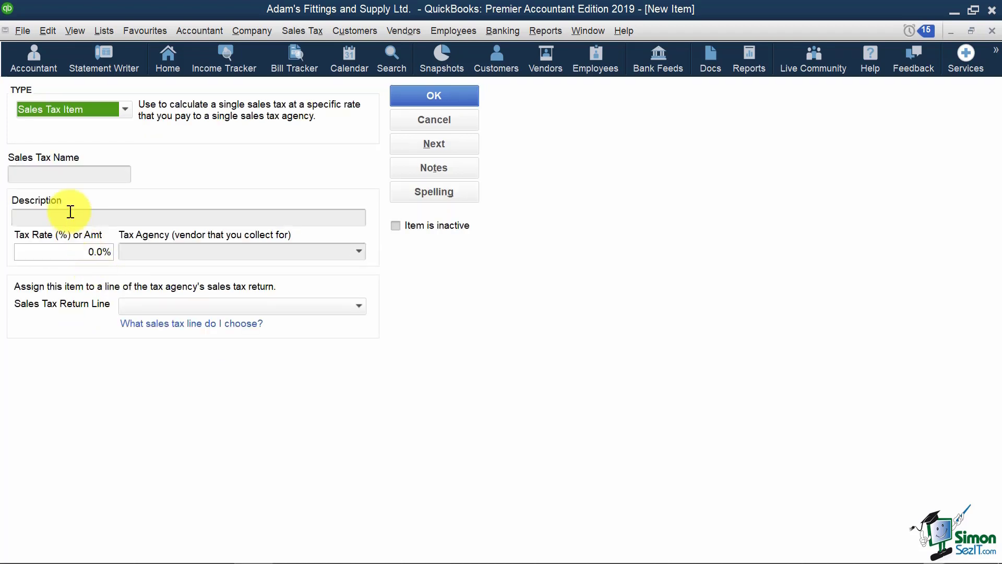
pyautogui.click(63, 177)
pyautogui.write('HS')
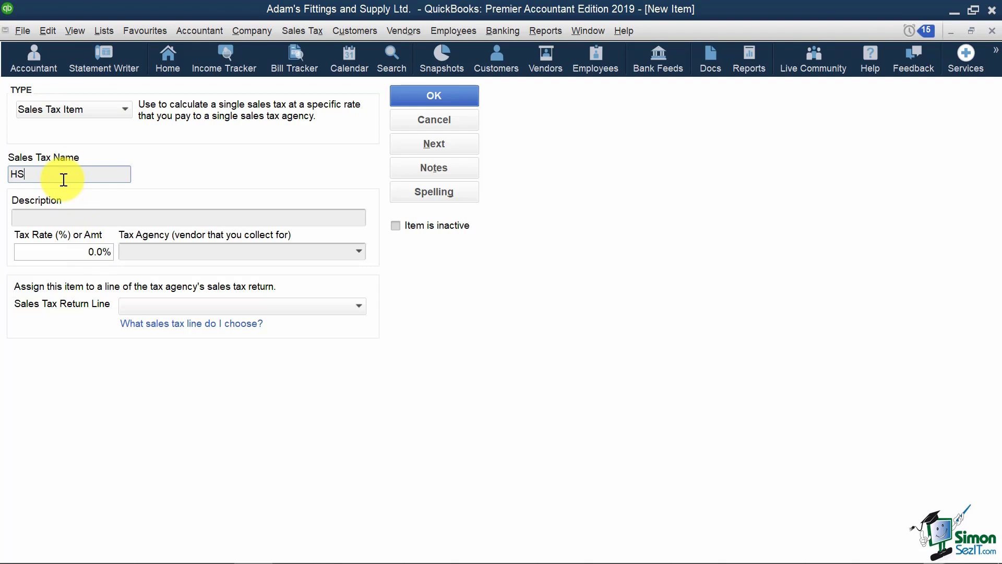
pyautogui.write('T (NB)')
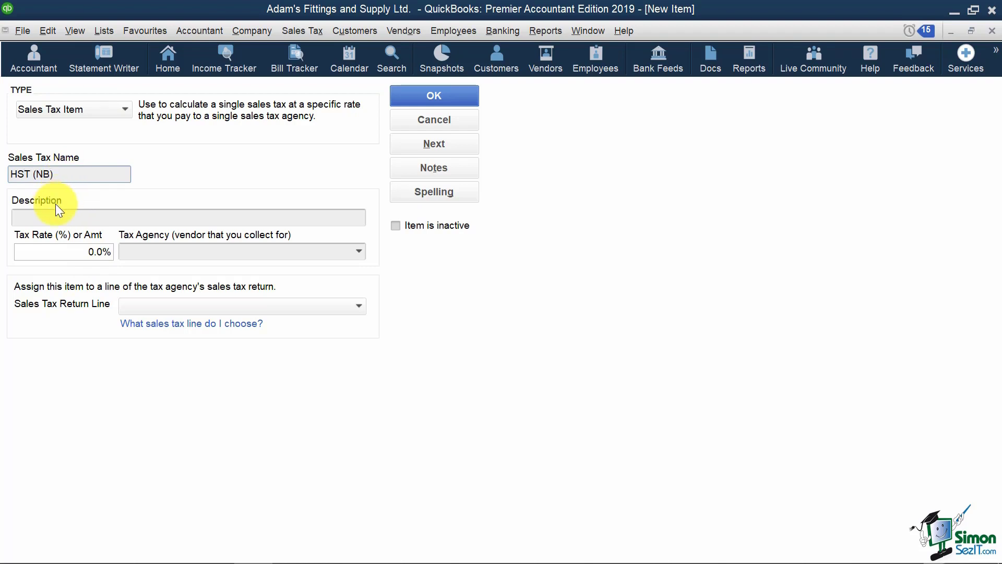
pyautogui.click(107, 217)
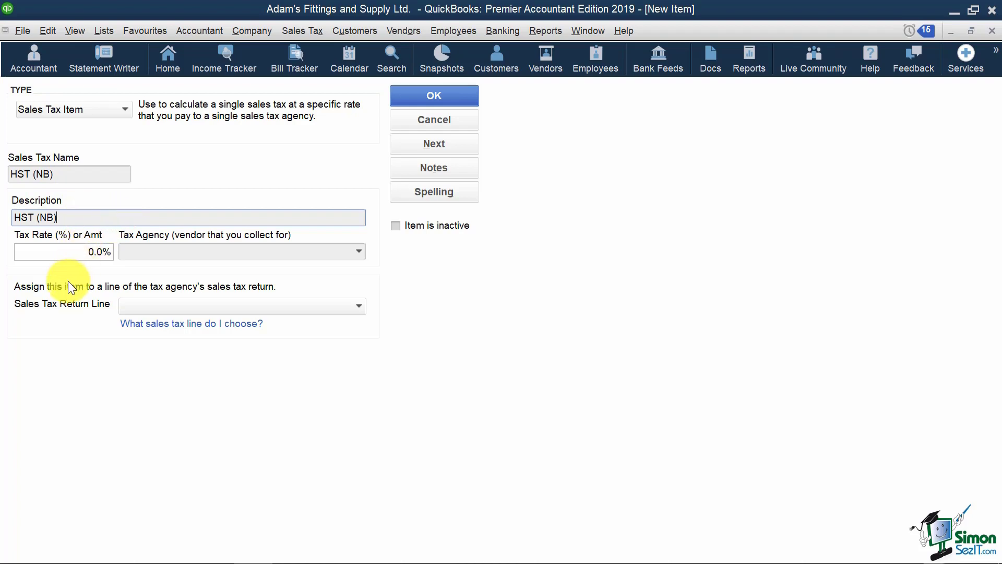
pyautogui.write('on Sales')
pyautogui.click(64, 249)
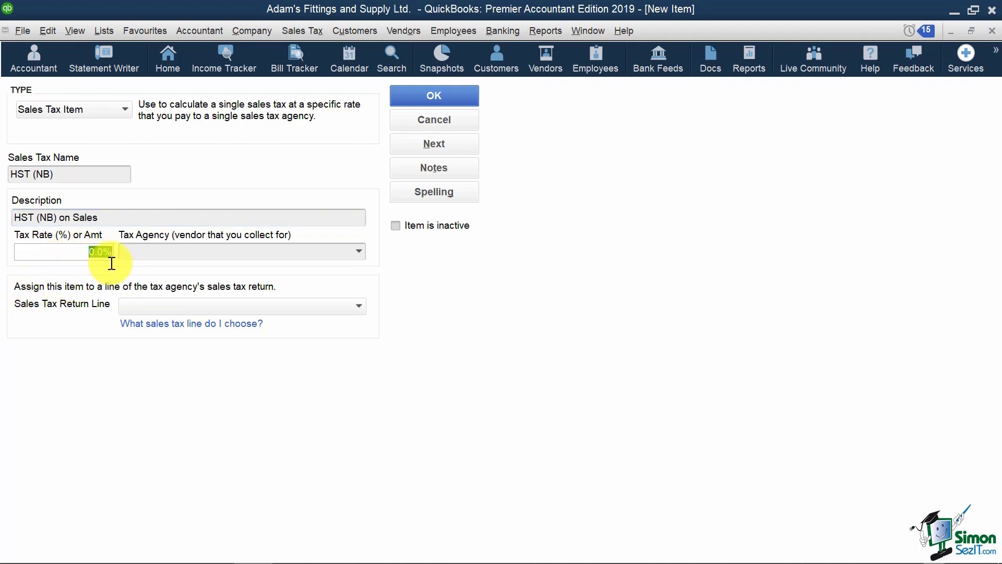
pyautogui.write('15')
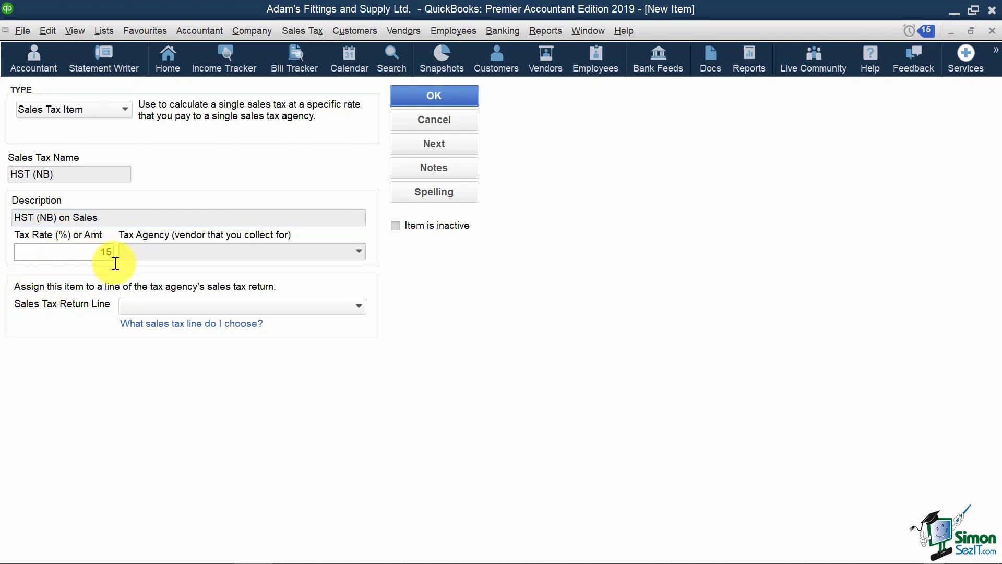
pyautogui.write('%')
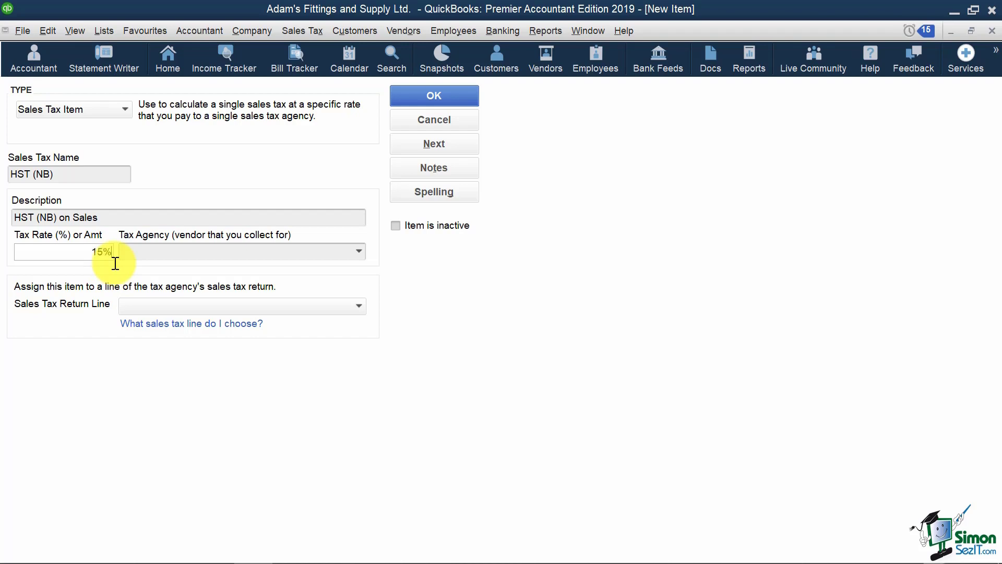
pyautogui.press('Tab')
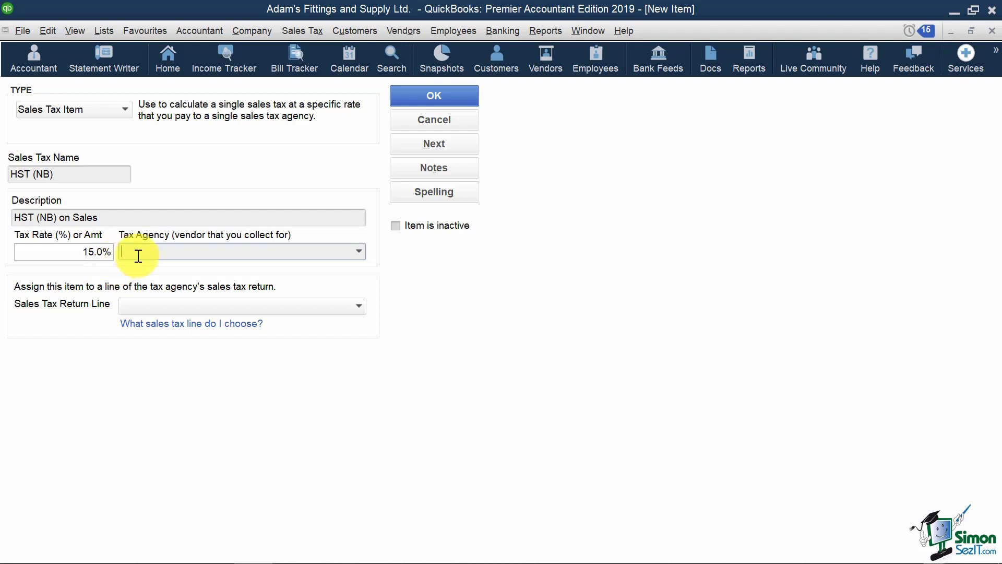
# Assign Receiver General as the tax agency and Line 103 GST/HST collected as the return line.
pyautogui.click(358, 252)
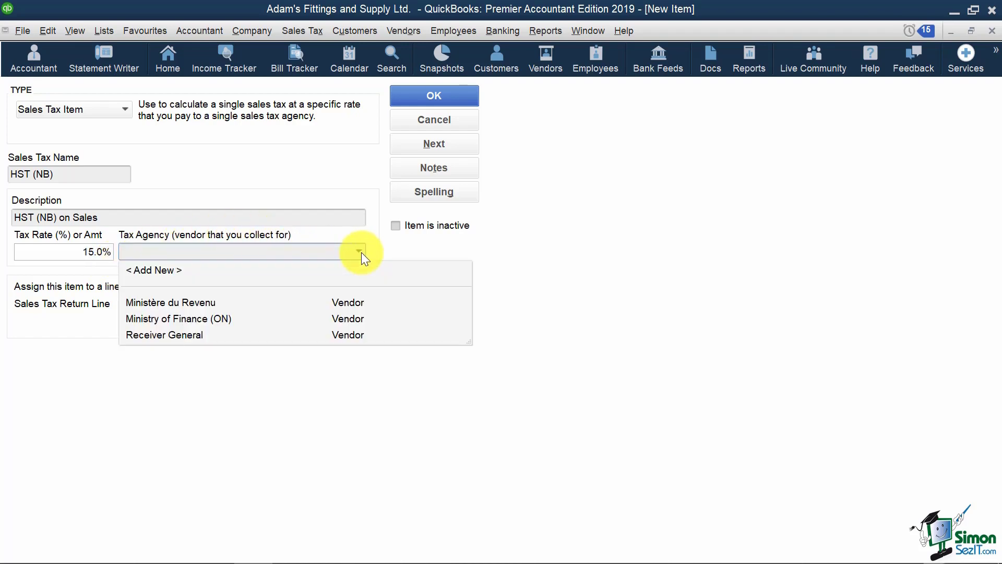
pyautogui.click(175, 335)
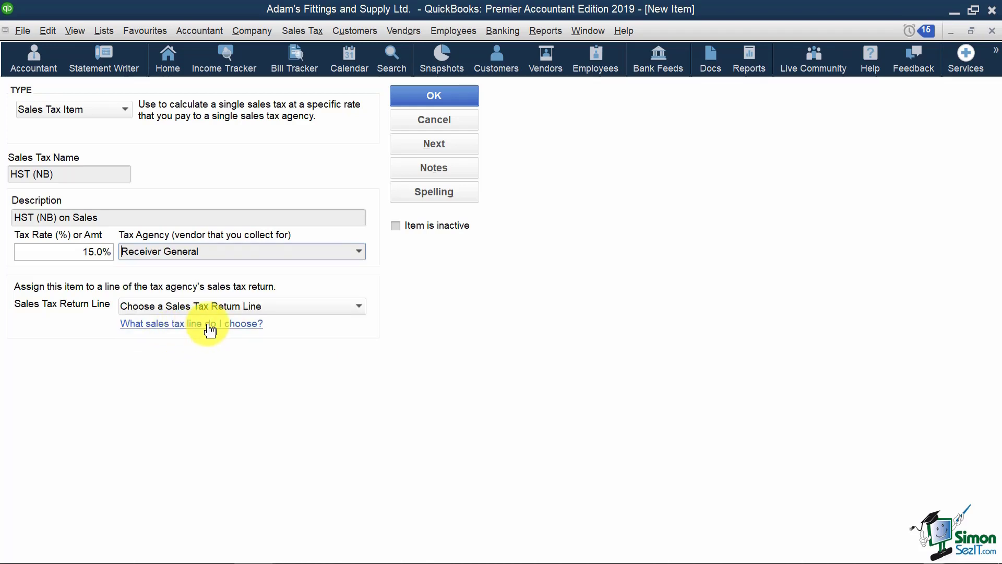
pyautogui.click(359, 306)
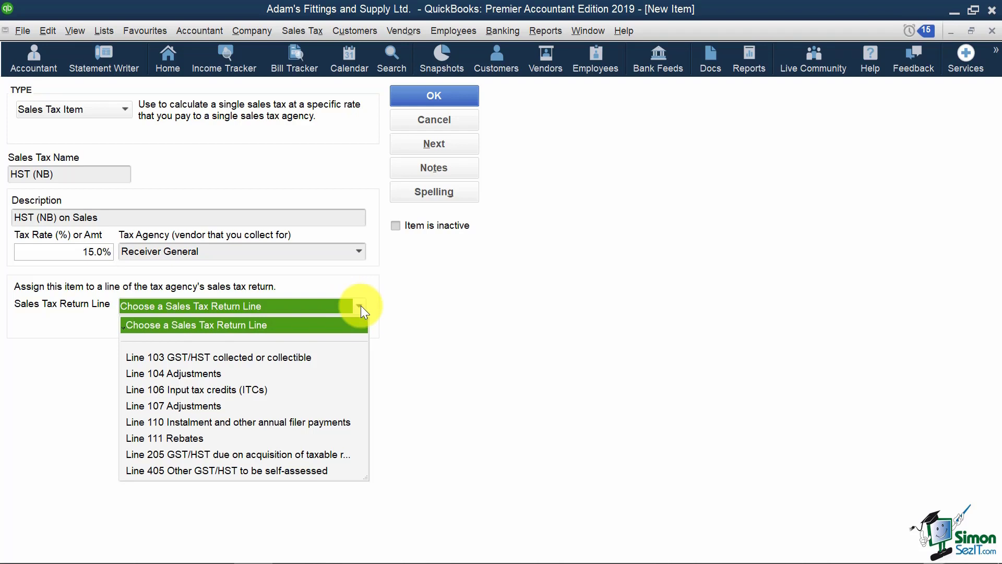
pyautogui.click(321, 358)
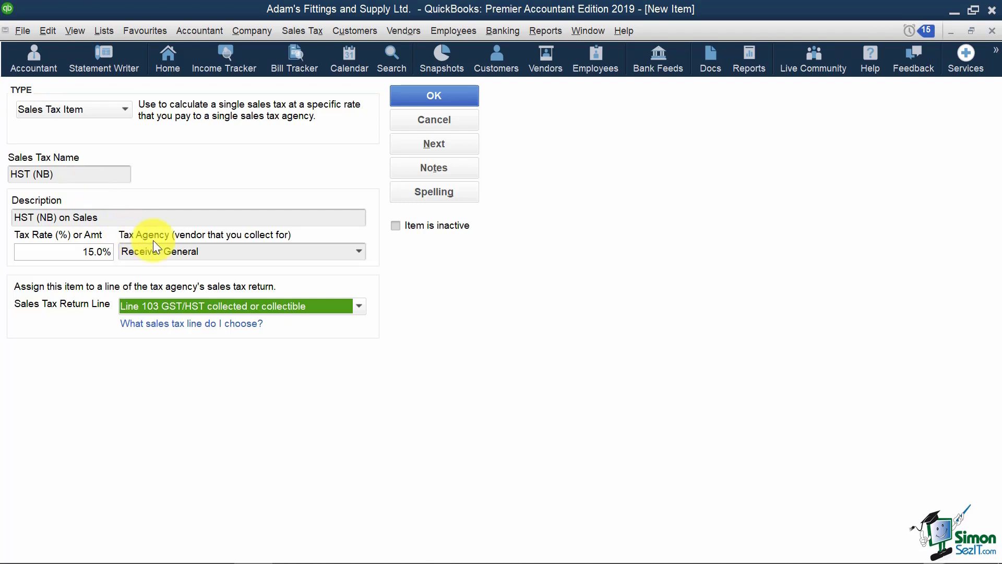
pyautogui.click(359, 307)
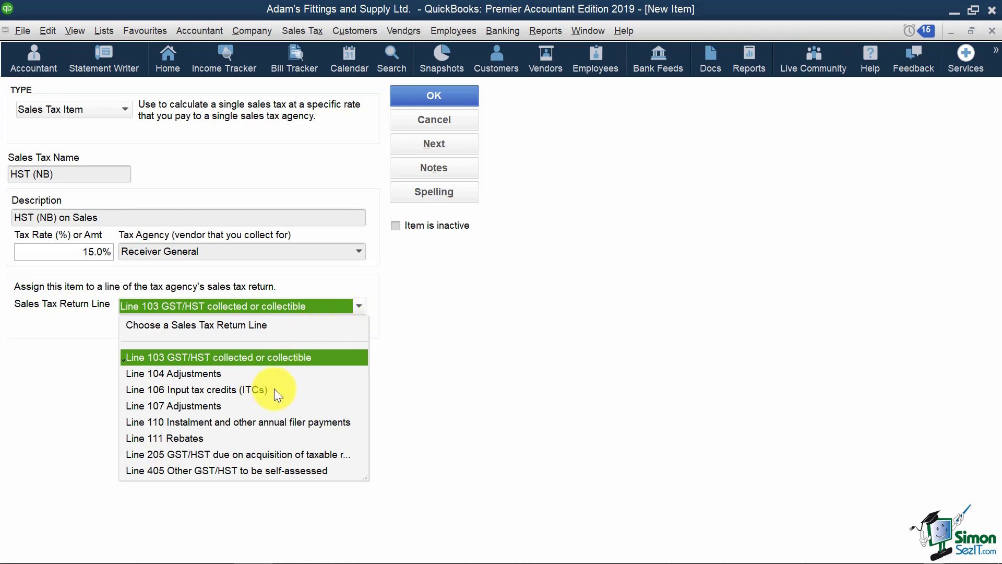
pyautogui.click(412, 368)
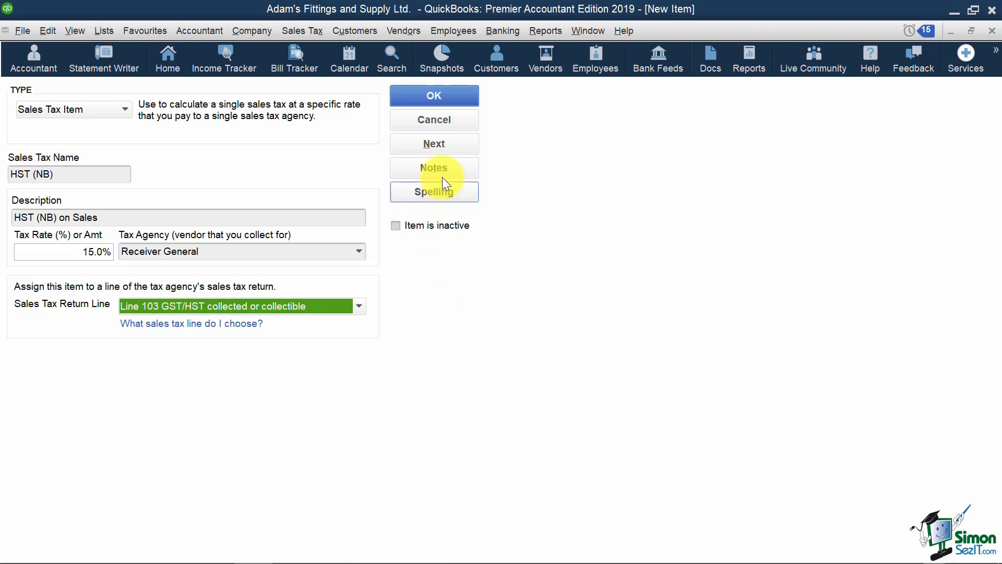
# Save the HST (NB) item, ignoring the spelling check on the form.
pyautogui.click(452, 95)
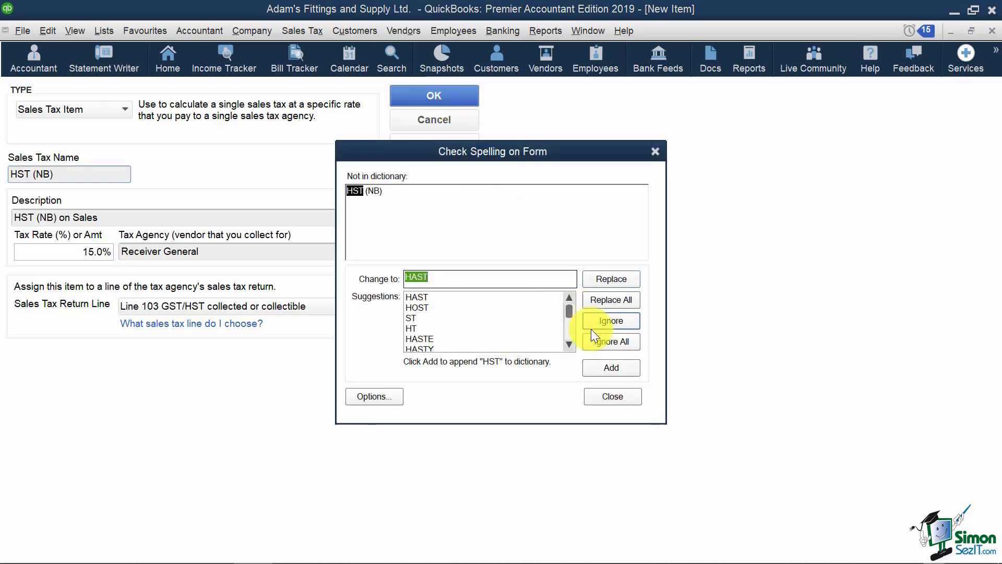
pyautogui.click(626, 346)
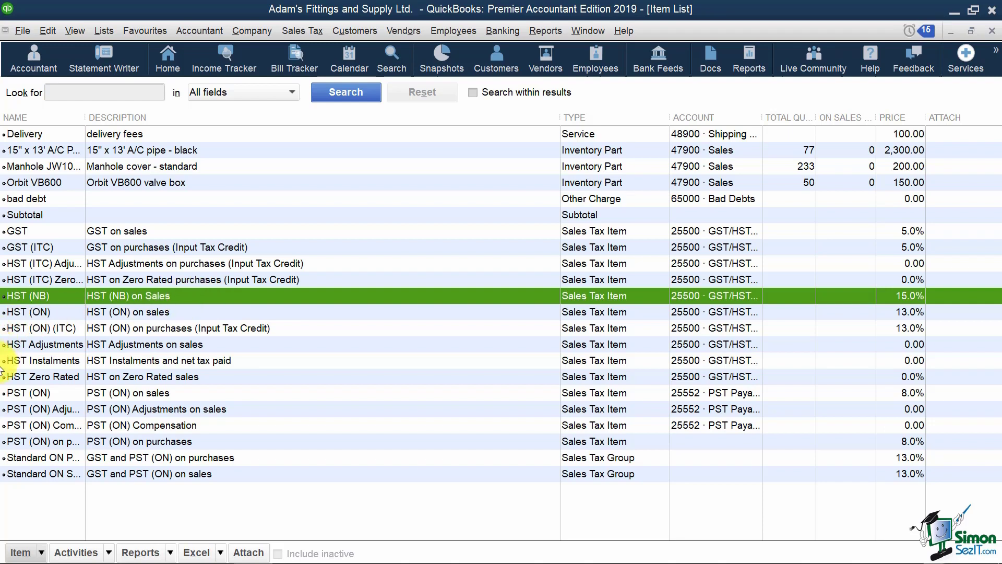
# Start a new sales tax item named QST, described 'on sales', at a 9.975% rate.
pyautogui.click(23, 552)
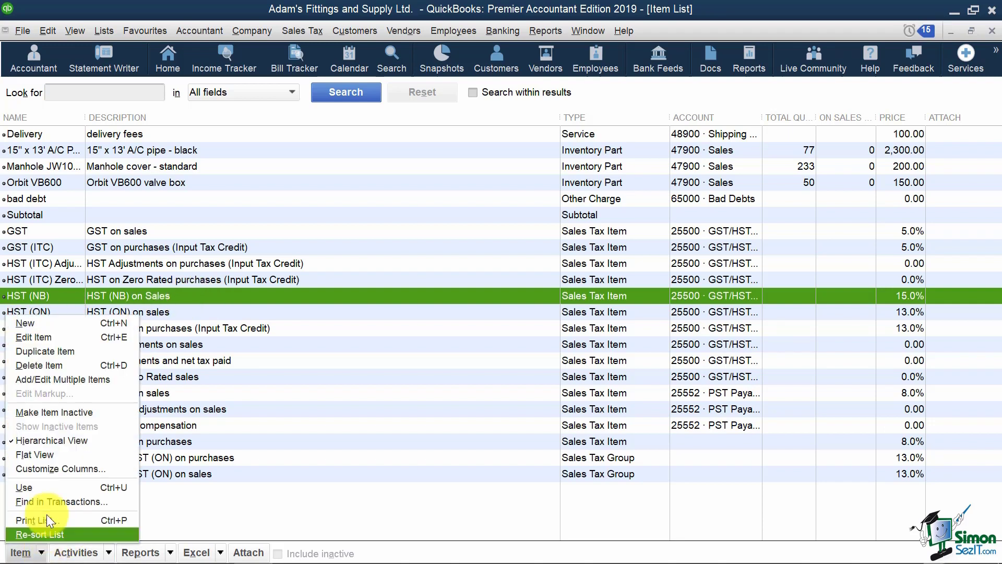
pyautogui.click(66, 324)
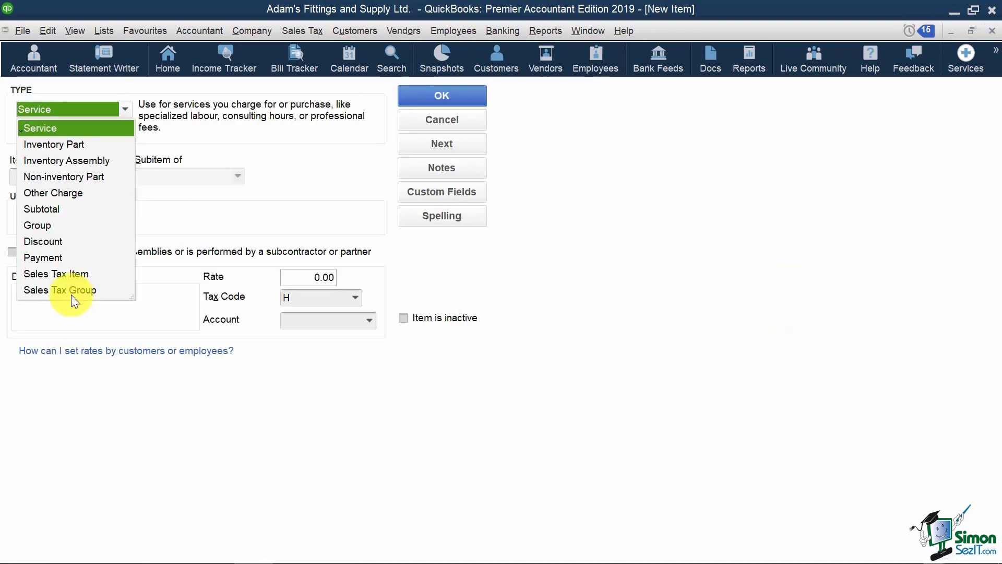
pyautogui.click(70, 274)
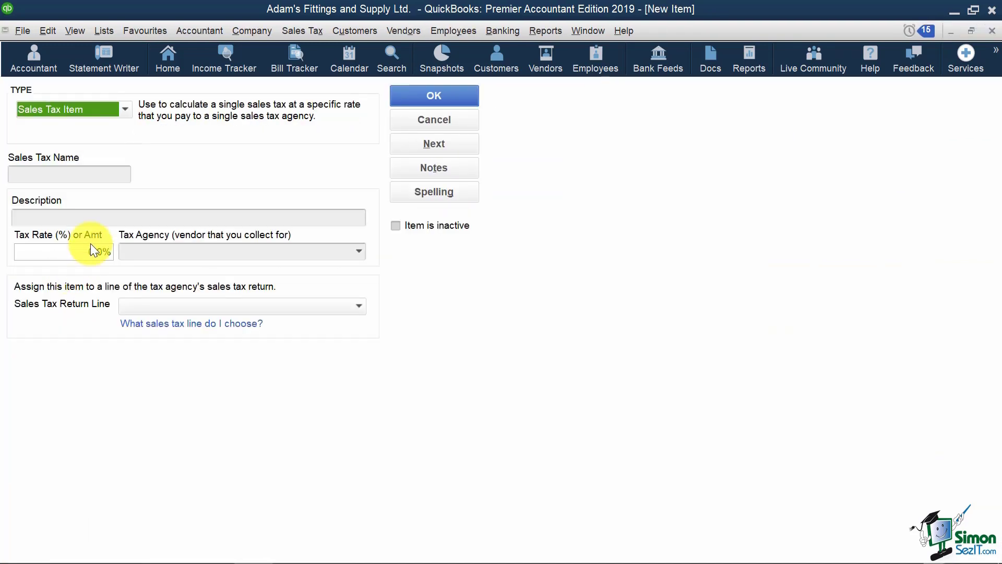
pyautogui.click(91, 172)
pyautogui.write('QST')
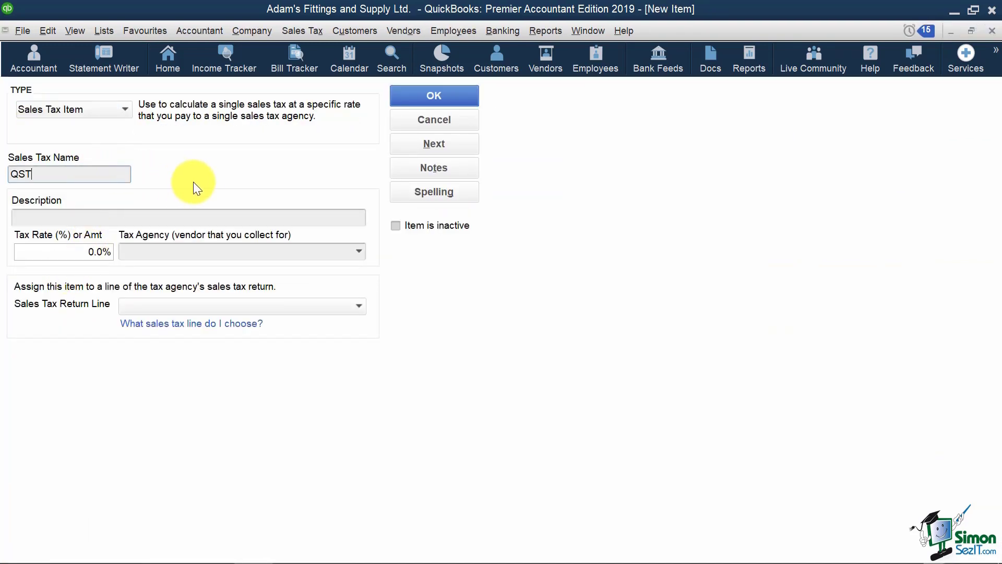
pyautogui.click(218, 217)
pyautogui.write('on ')
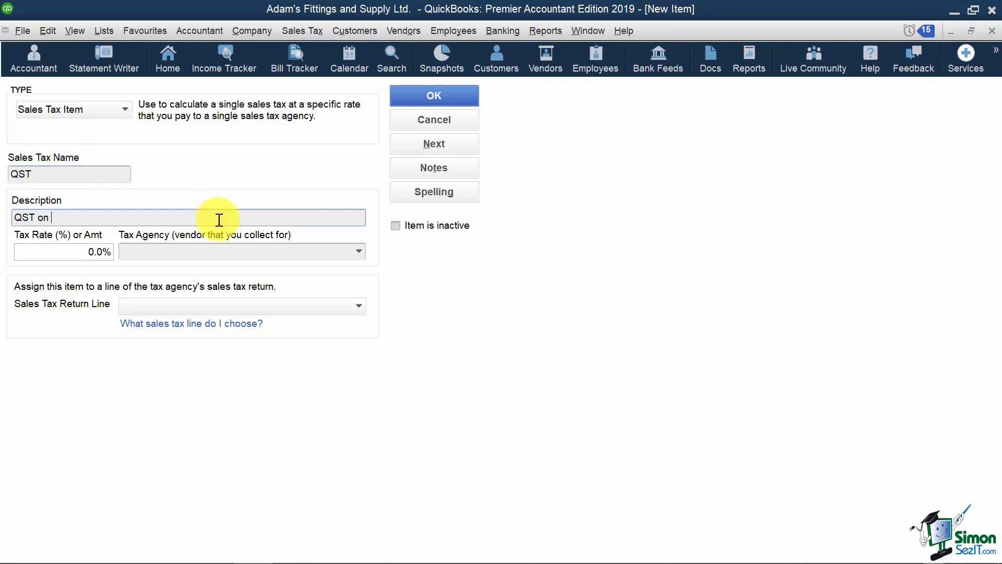
pyautogui.write('sales')
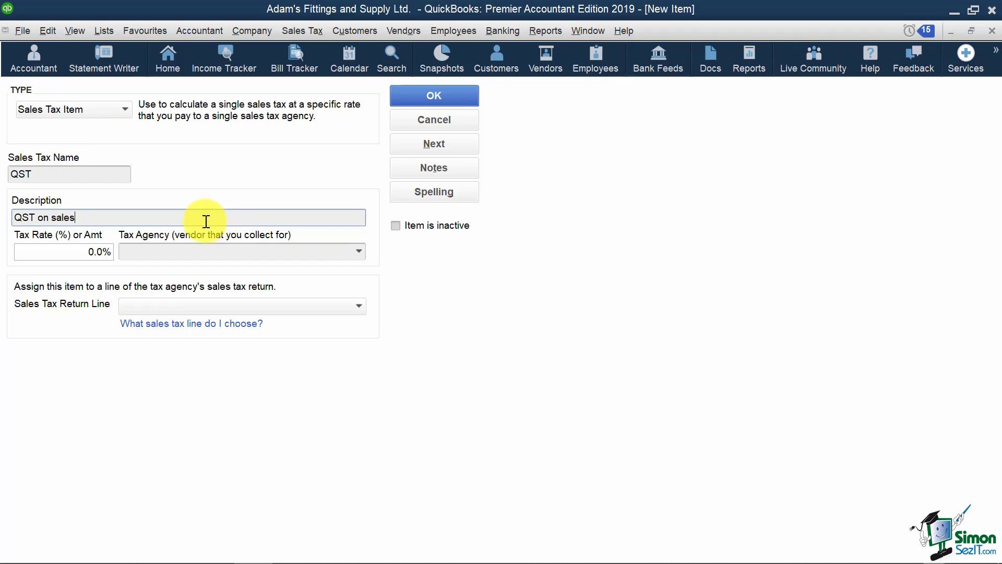
pyautogui.click(79, 251)
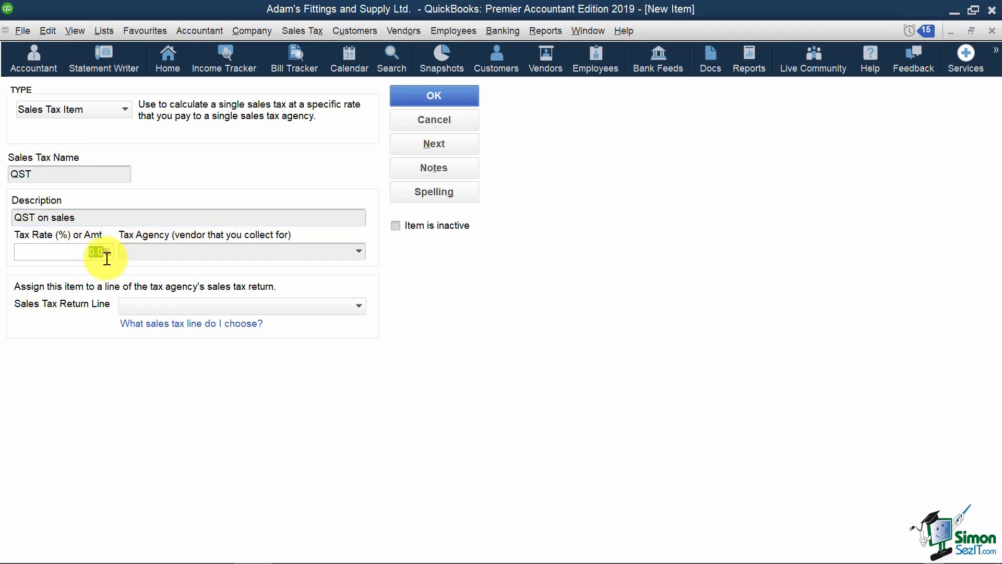
pyautogui.write('9.975')
pyautogui.write('75')
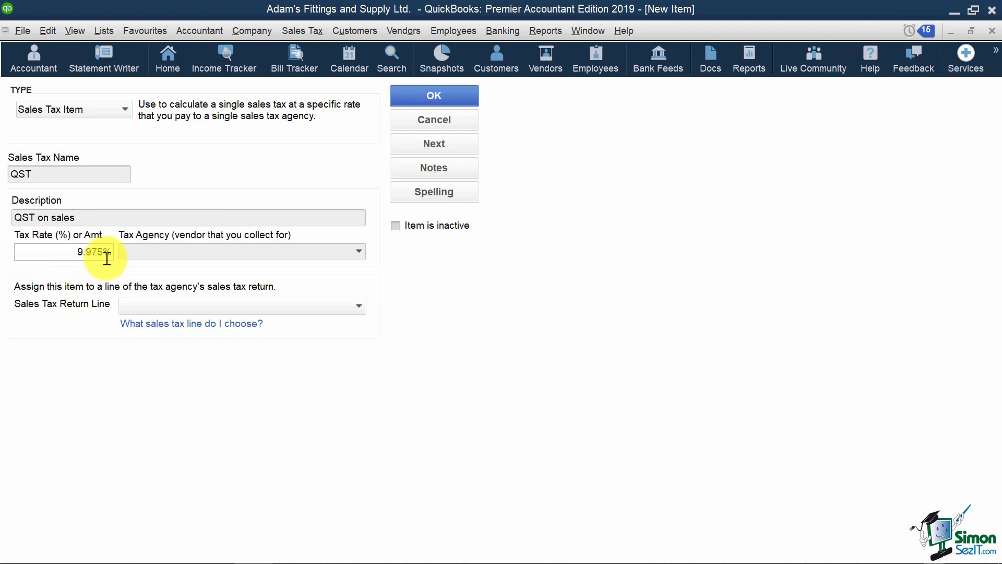
pyautogui.press('Tab')
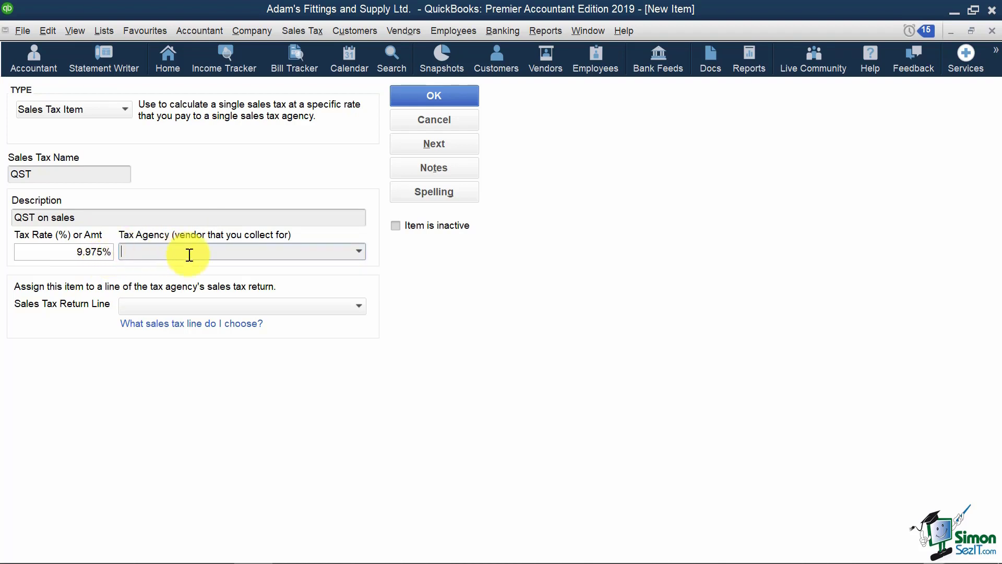
# Assign Ministère du Revenu as the agency and Line 203 QST collected or collectible.
pyautogui.click(358, 251)
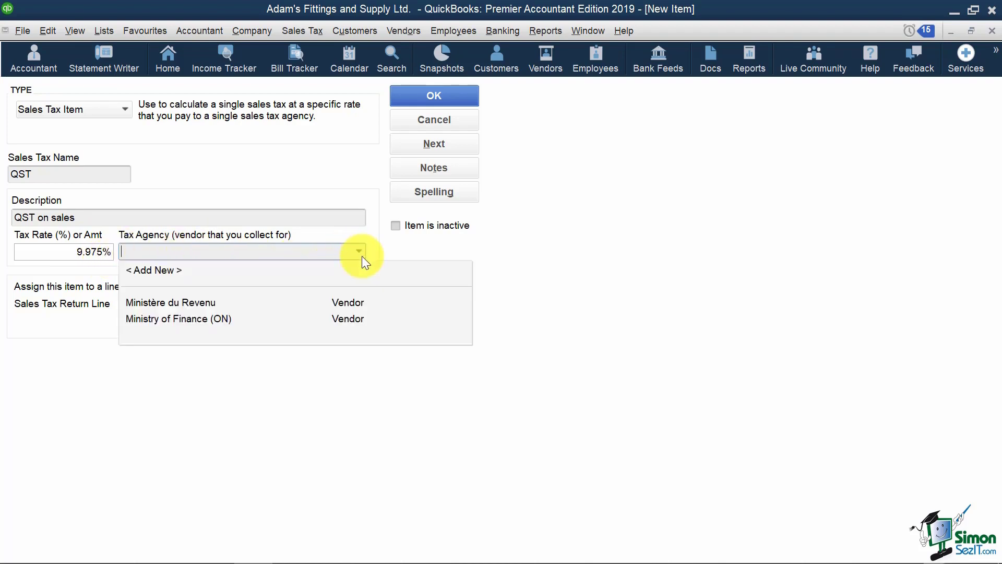
pyautogui.click(218, 303)
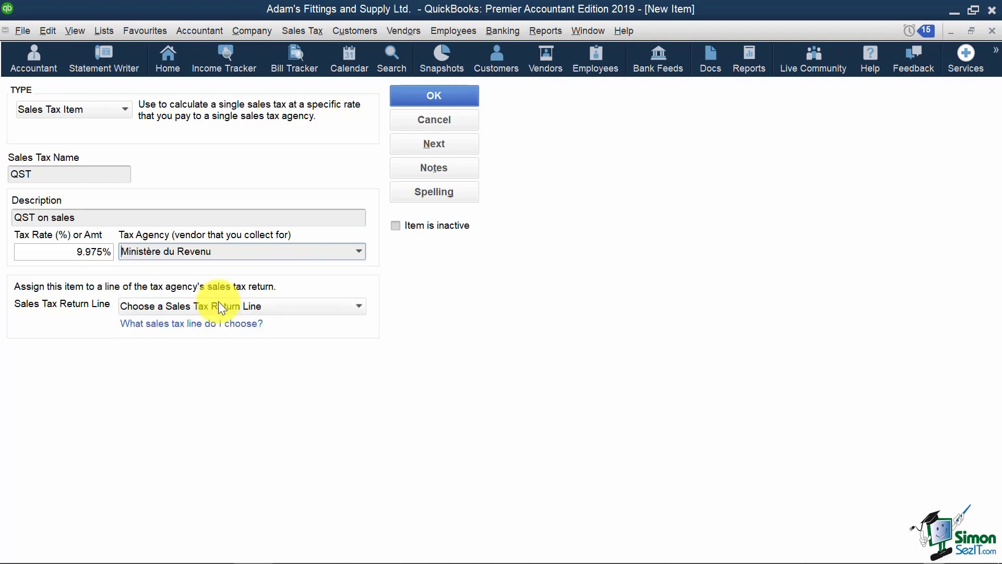
pyautogui.click(257, 307)
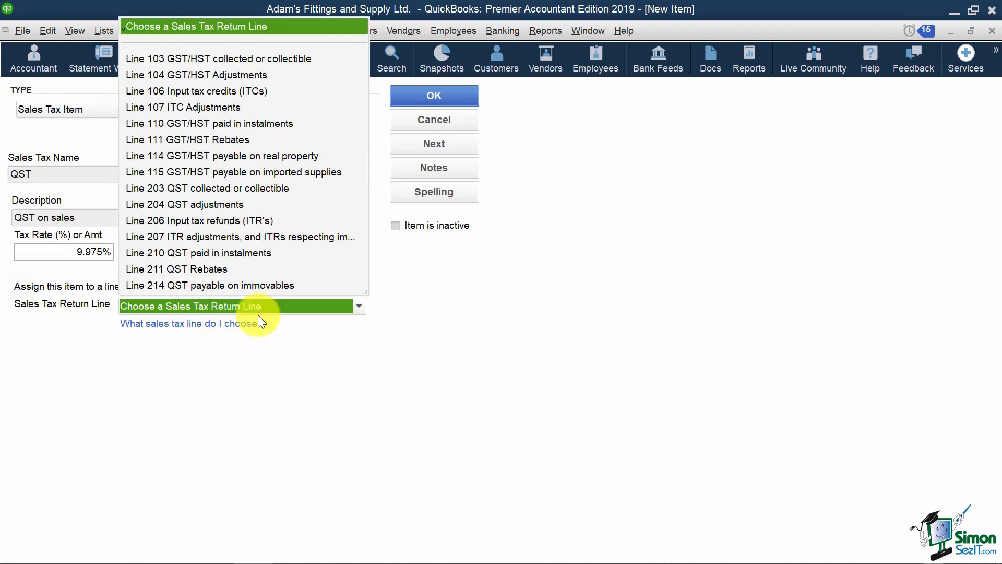
pyautogui.click(277, 190)
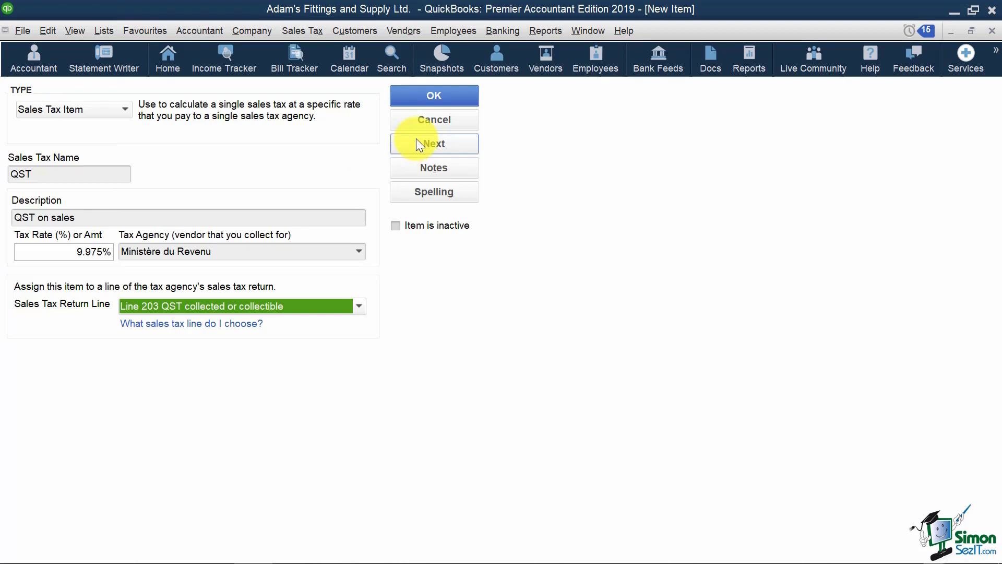
# Save the QST item, ignoring the spelling check on the form.
pyautogui.click(429, 93)
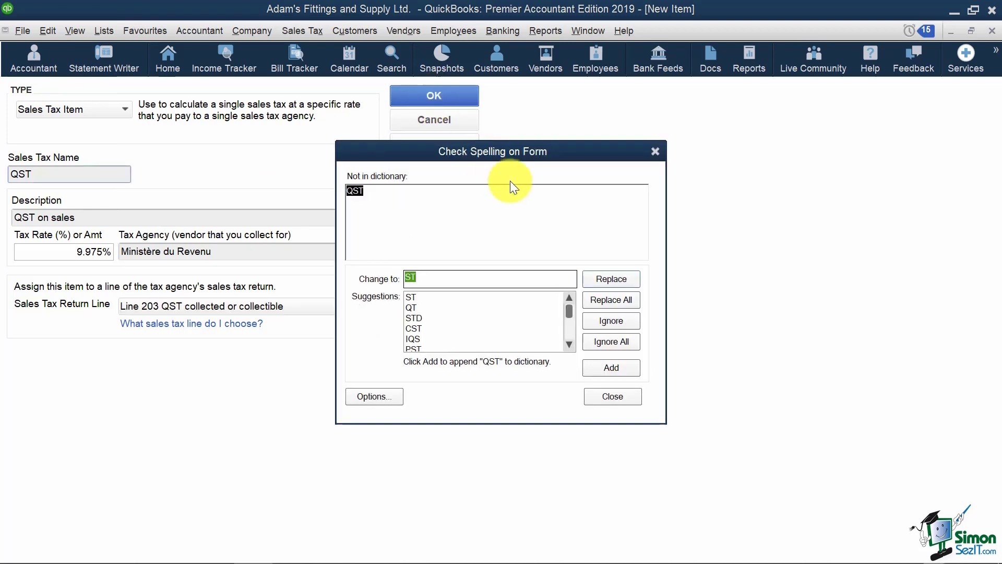
pyautogui.click(606, 343)
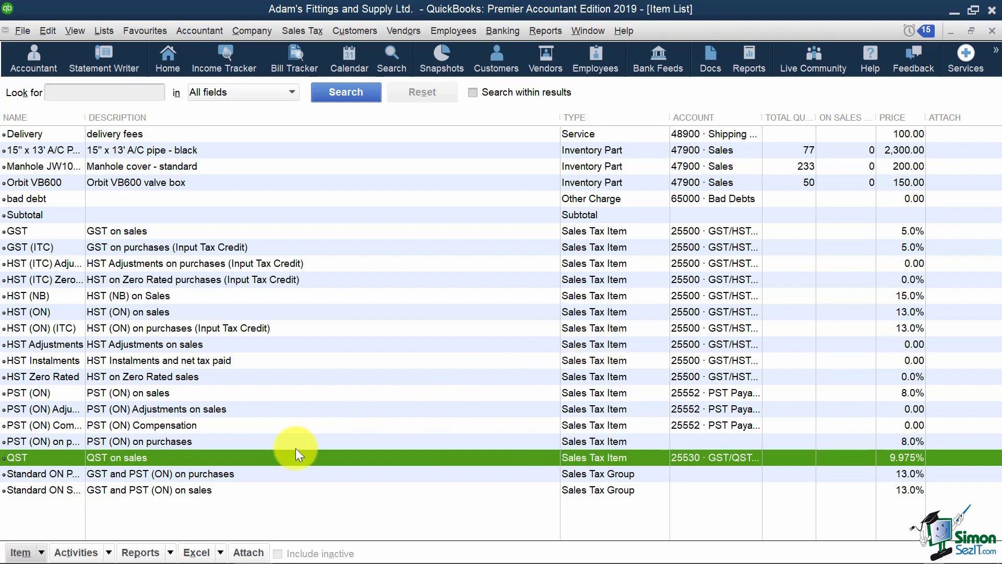
# Start a new sales tax group named QST+GST with the description 'QST+GST (Sales)'.
pyautogui.click(41, 552)
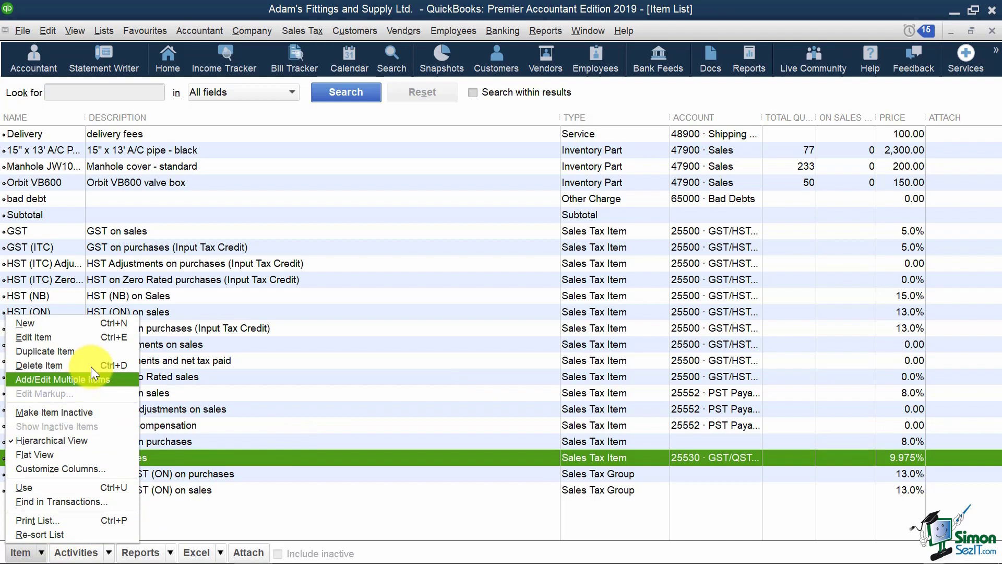
pyautogui.click(89, 327)
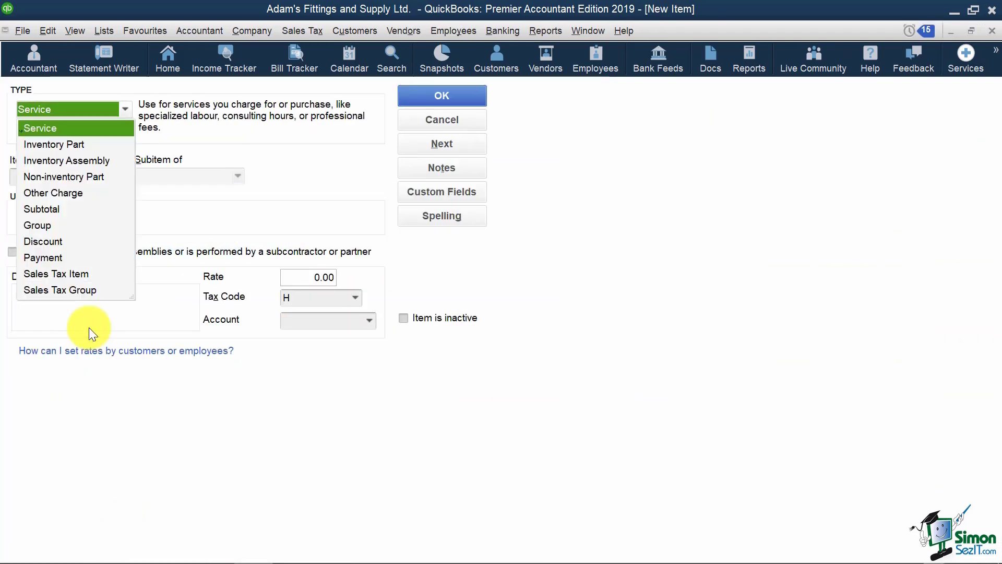
pyautogui.click(109, 289)
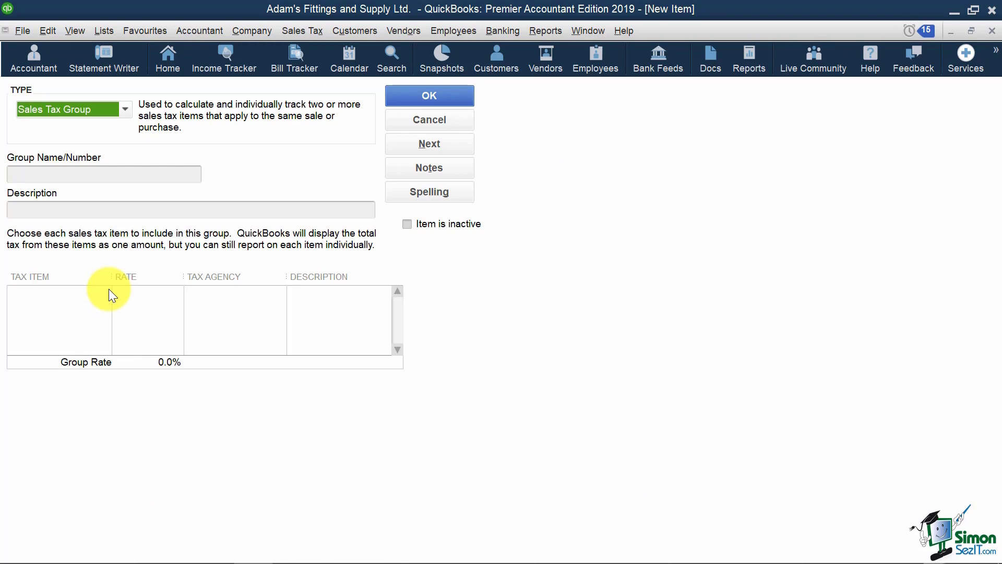
pyautogui.click(70, 174)
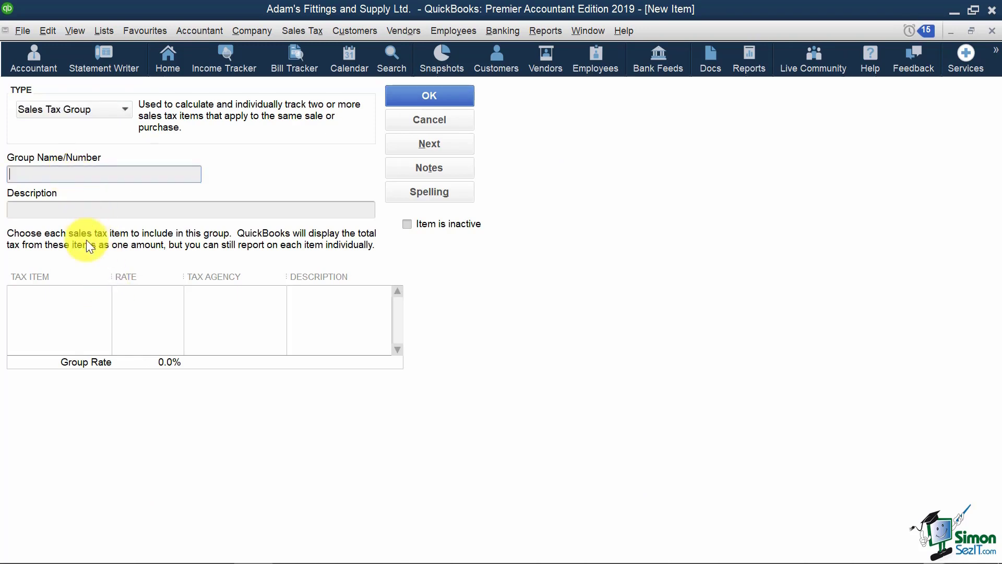
pyautogui.write('QST+')
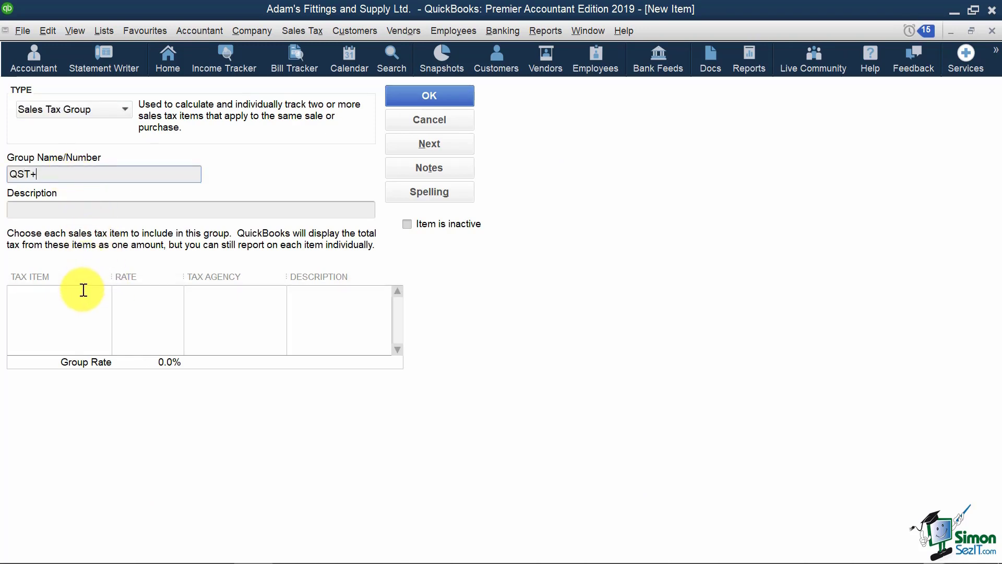
pyautogui.write('GS')
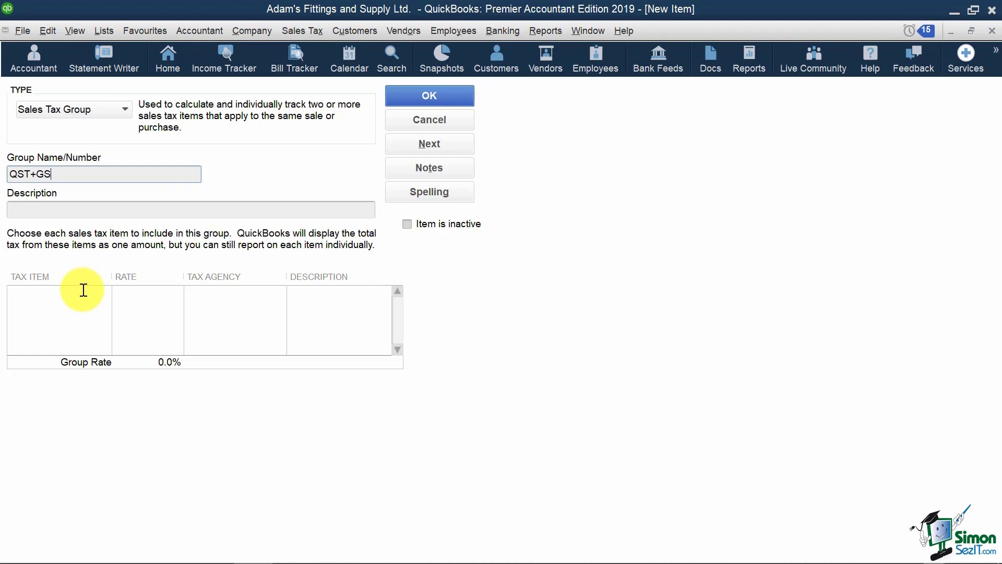
pyautogui.write('T')
pyautogui.click(190, 209)
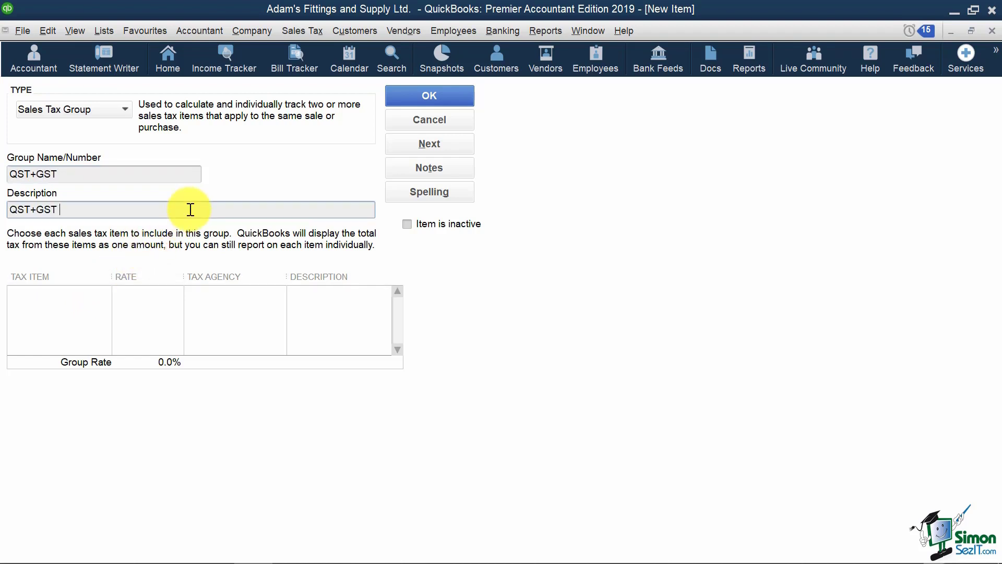
pyautogui.write('(Sales)')
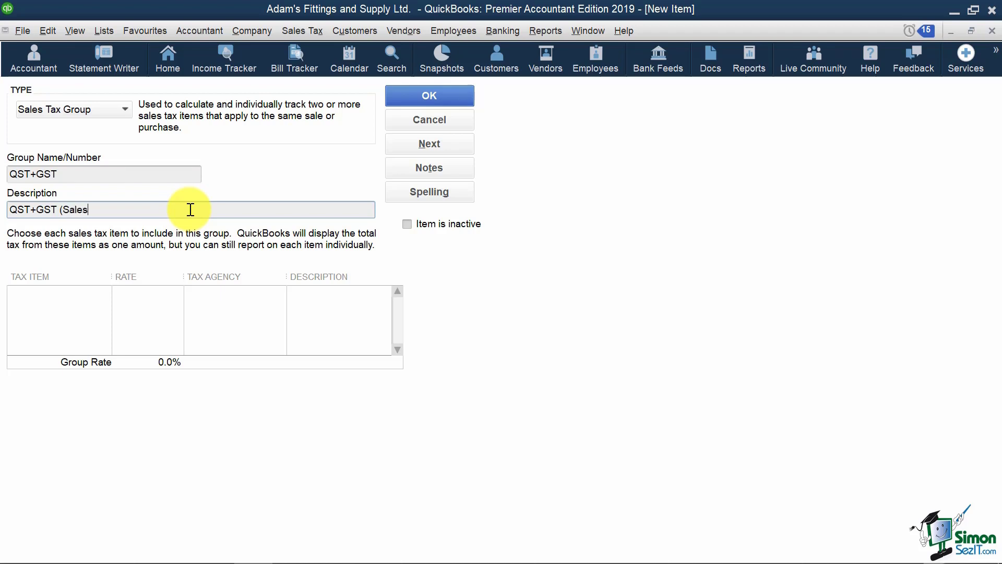
# Add GST and QST as the group's tax items and save the group.
pyautogui.click(88, 295)
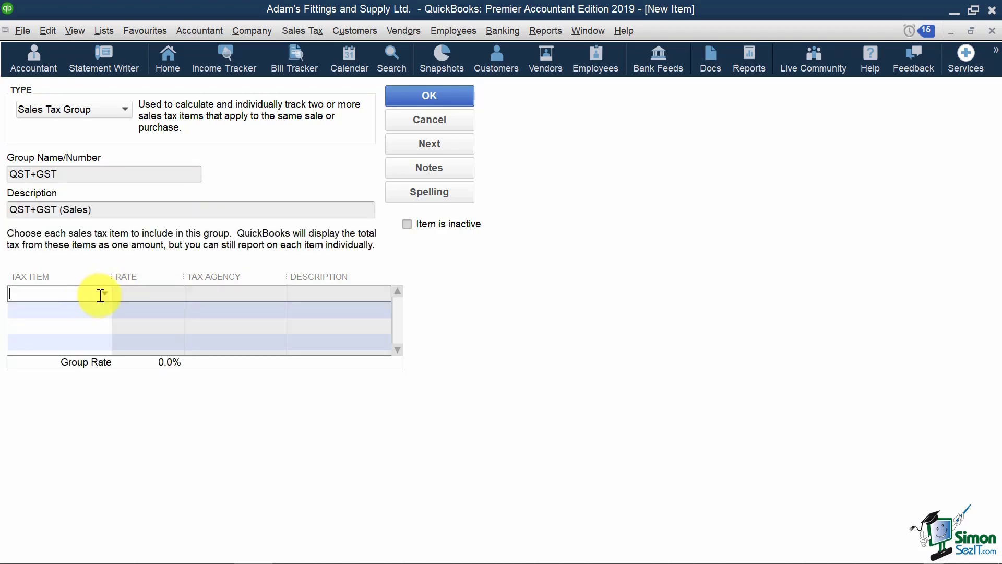
pyautogui.click(104, 294)
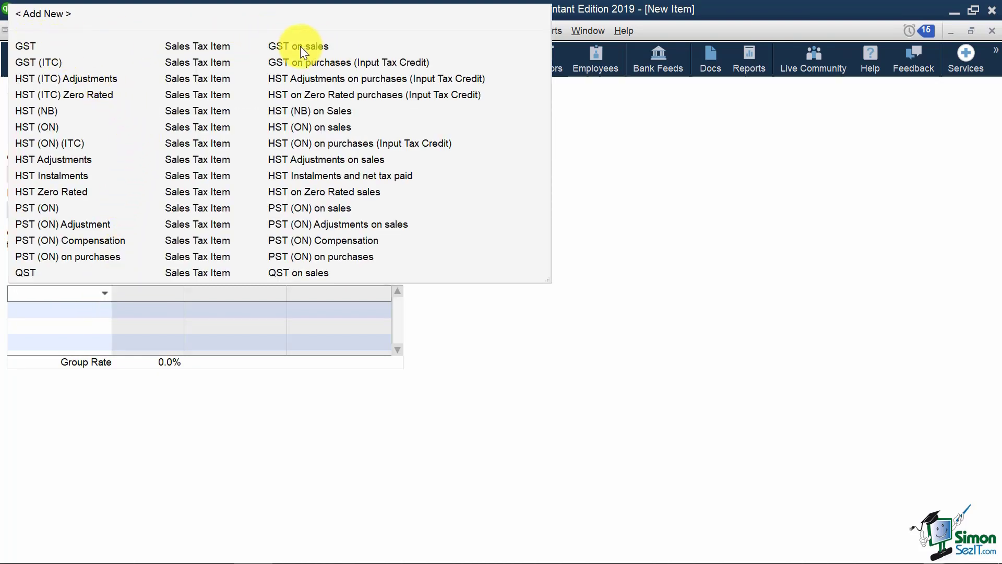
pyautogui.click(348, 46)
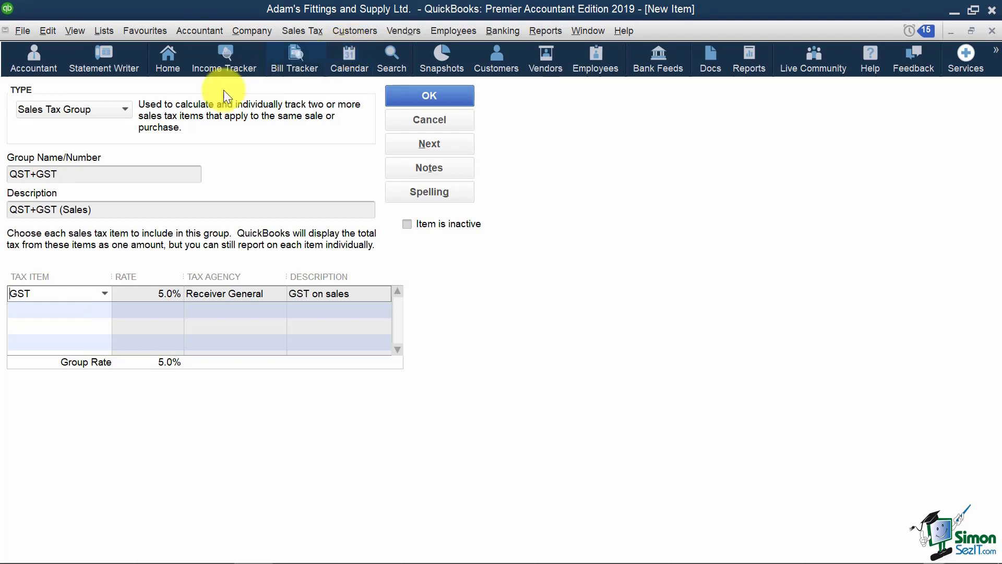
pyautogui.click(101, 310)
pyautogui.click(104, 310)
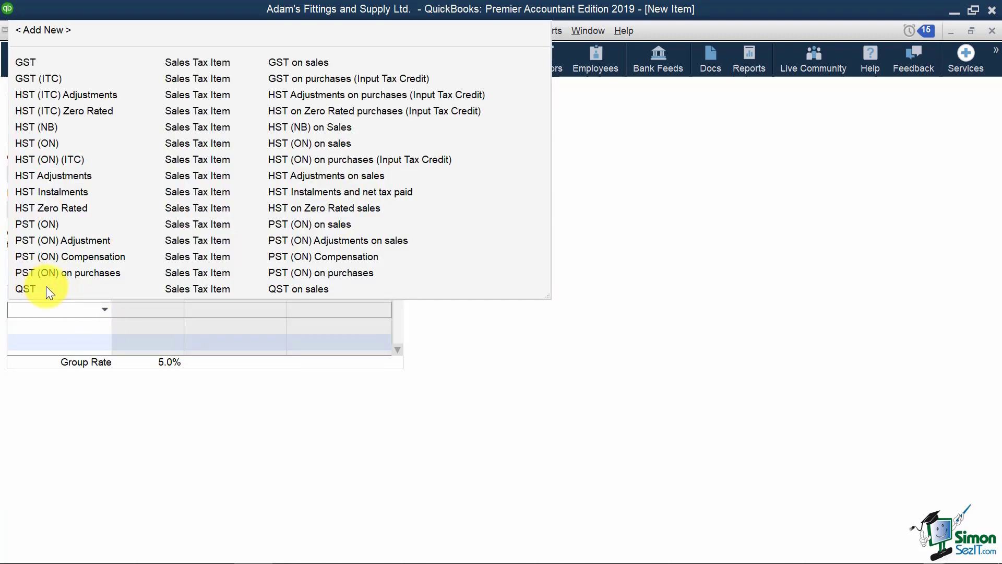
pyautogui.click(51, 289)
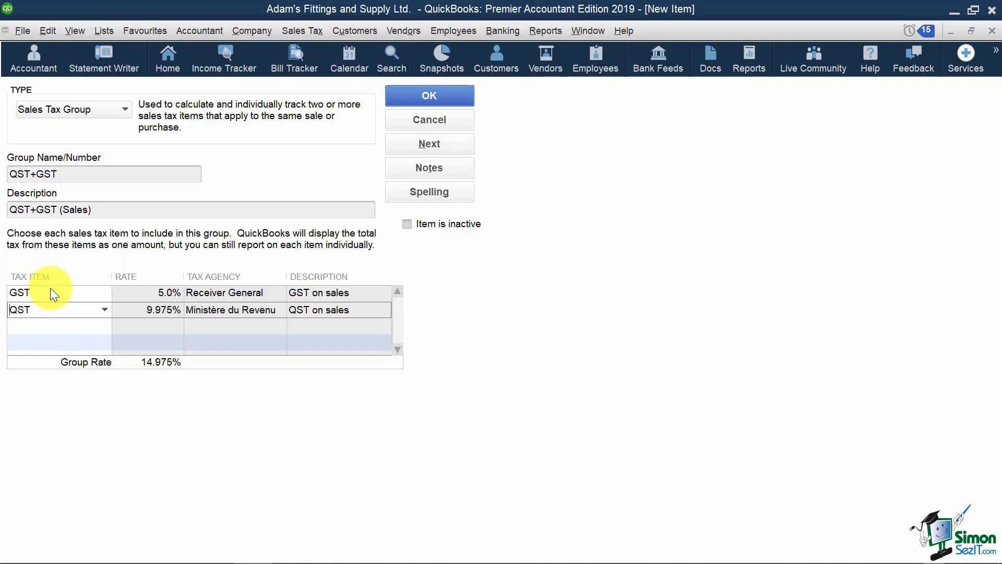
pyautogui.click(438, 95)
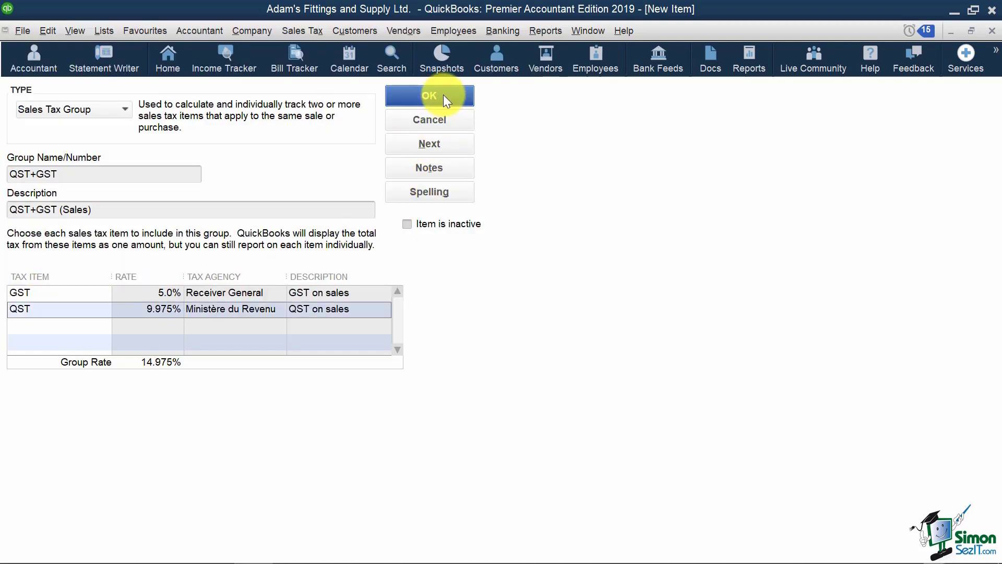
# Finish saving the QST+GST group past the spelling check, then open the Sales Tax Code List.
pyautogui.click(616, 341)
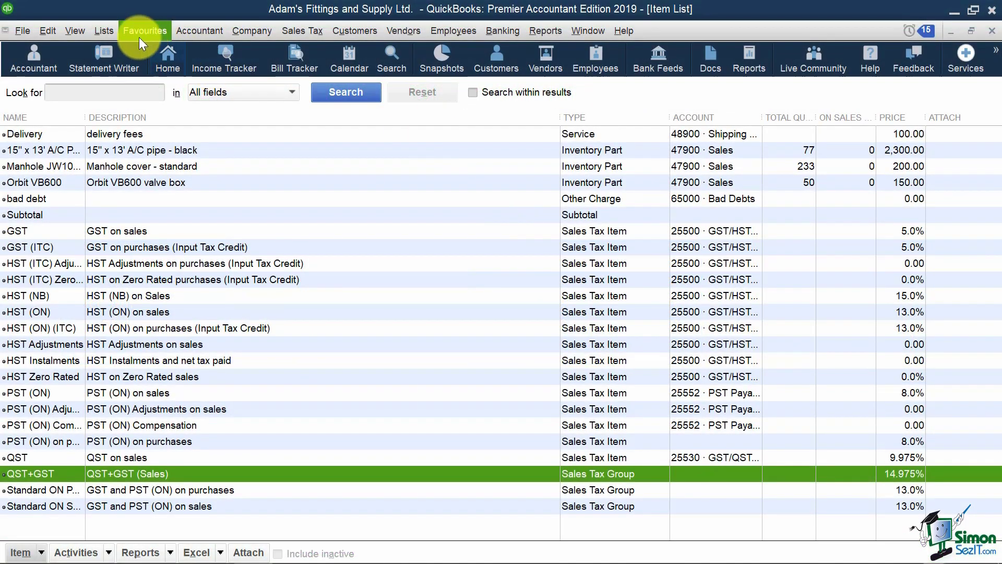
pyautogui.click(108, 29)
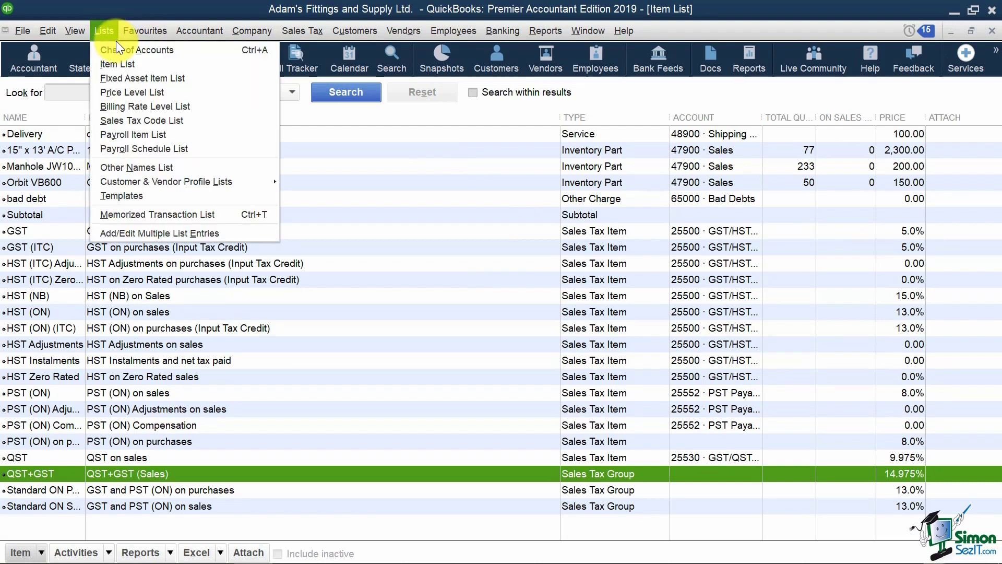
pyautogui.click(220, 120)
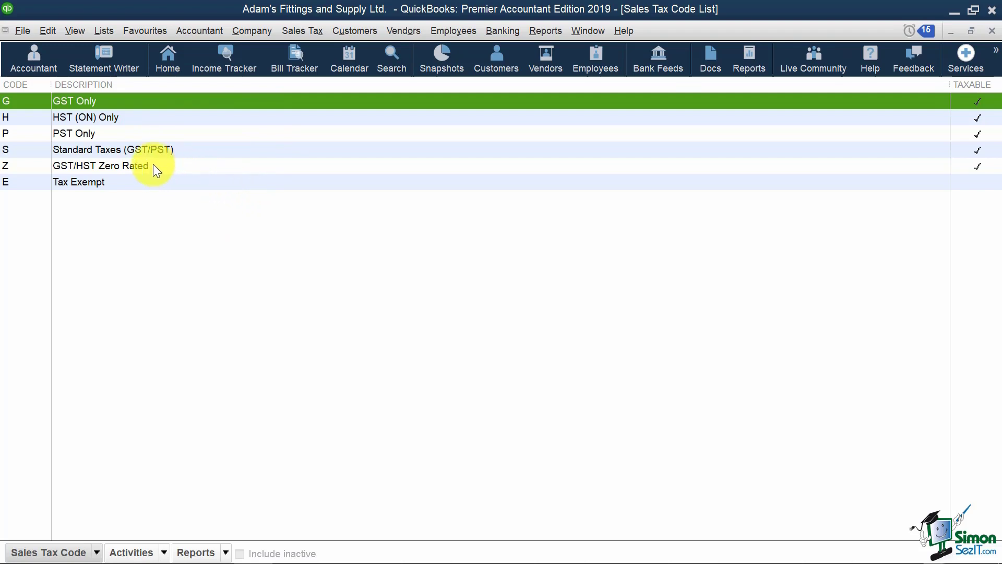
# Review the HST (ON) Only code H's sales tax item and leave it unchanged.
pyautogui.rightClick(158, 119)
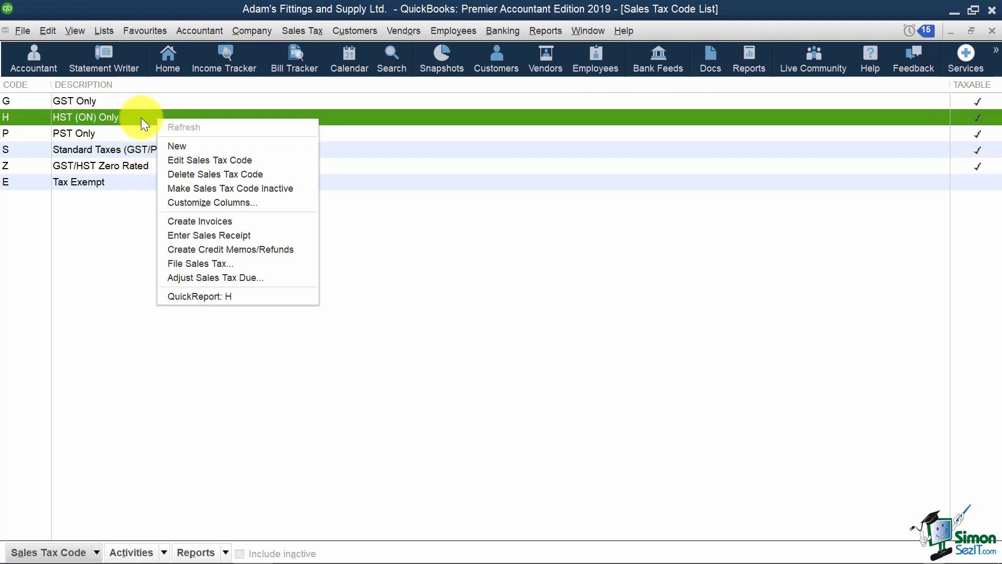
pyautogui.click(261, 159)
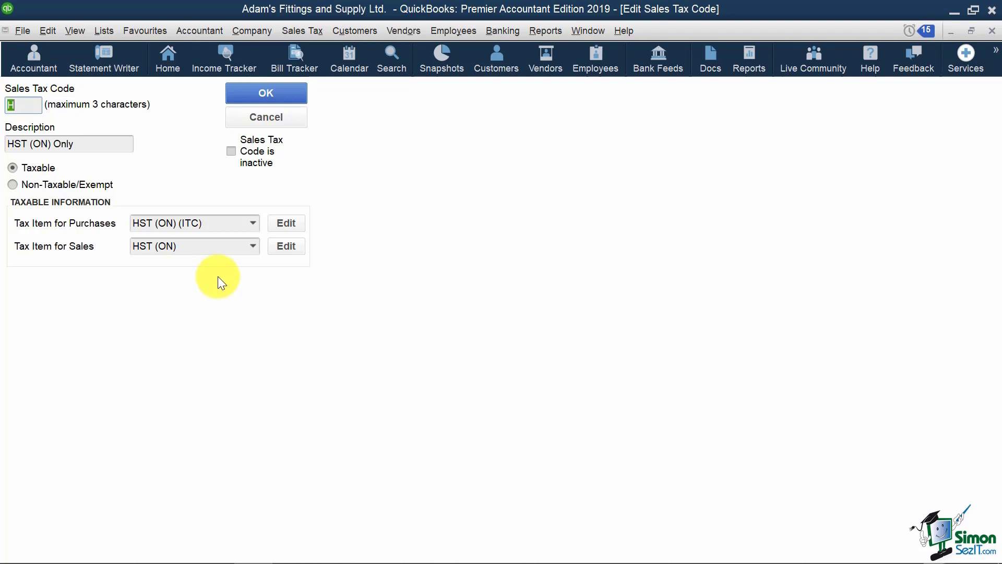
pyautogui.click(245, 251)
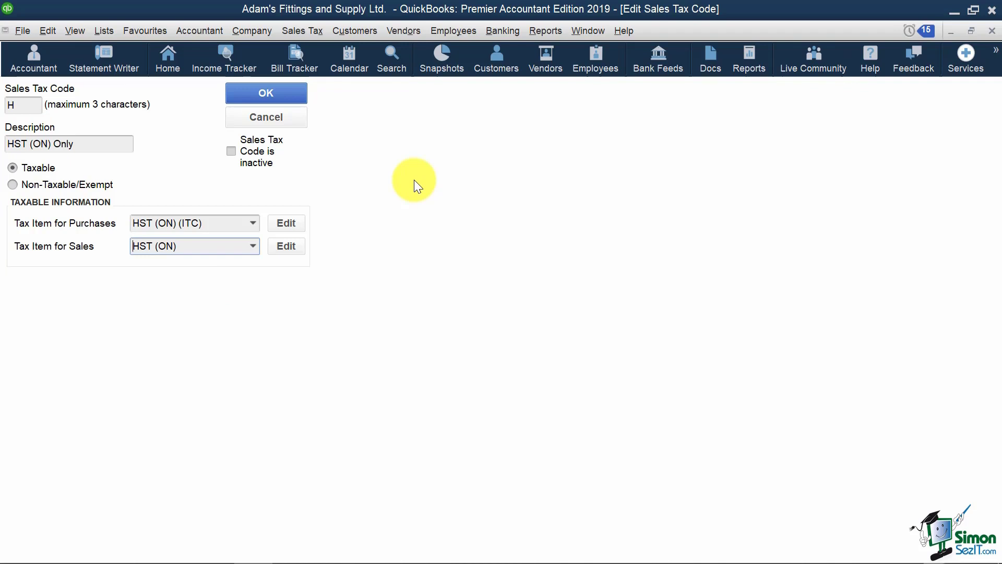
pyautogui.press('Return')
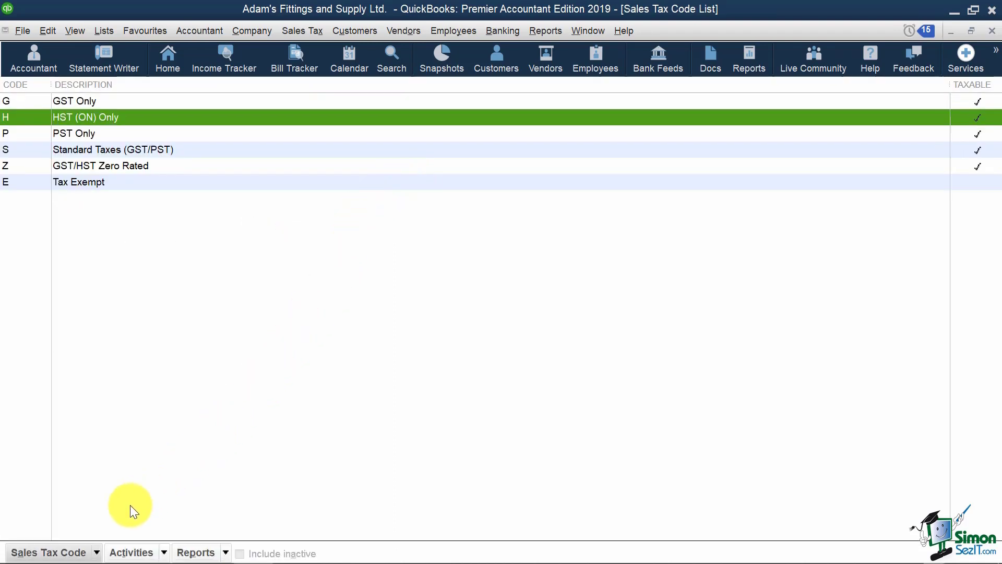
# Create a new taxable sales tax code NB described HST (NB) Only.
pyautogui.click(98, 554)
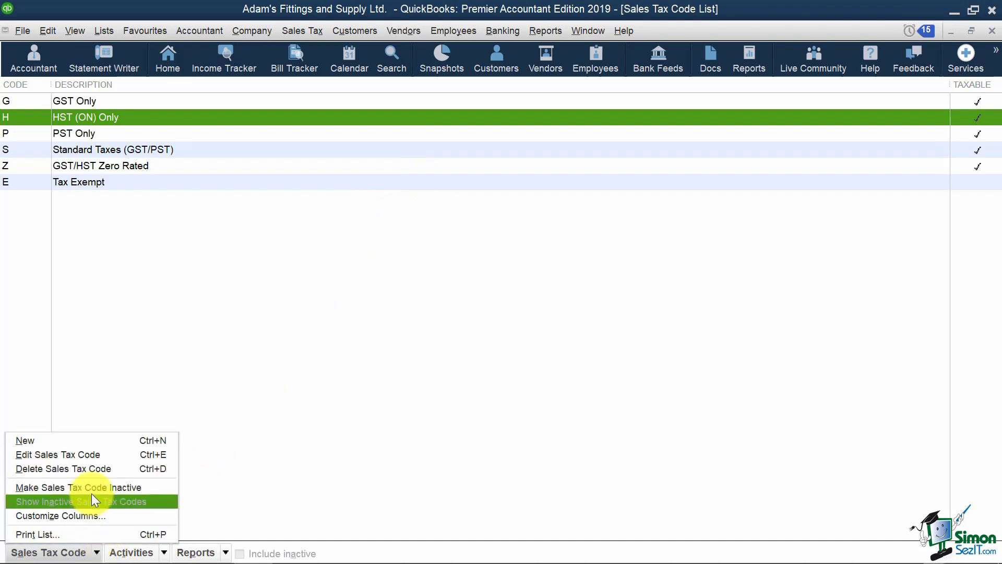
pyautogui.click(102, 440)
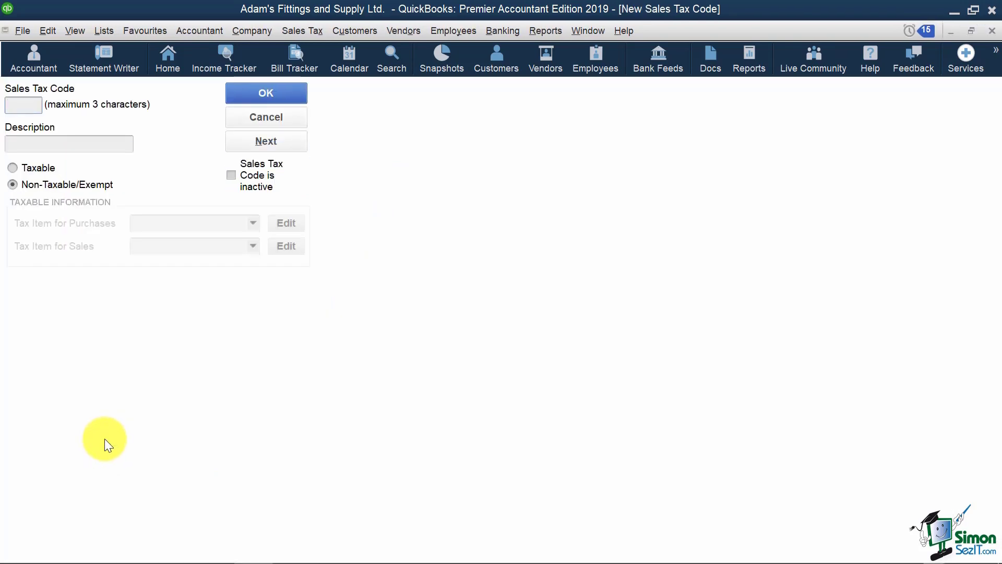
pyautogui.write('NB')
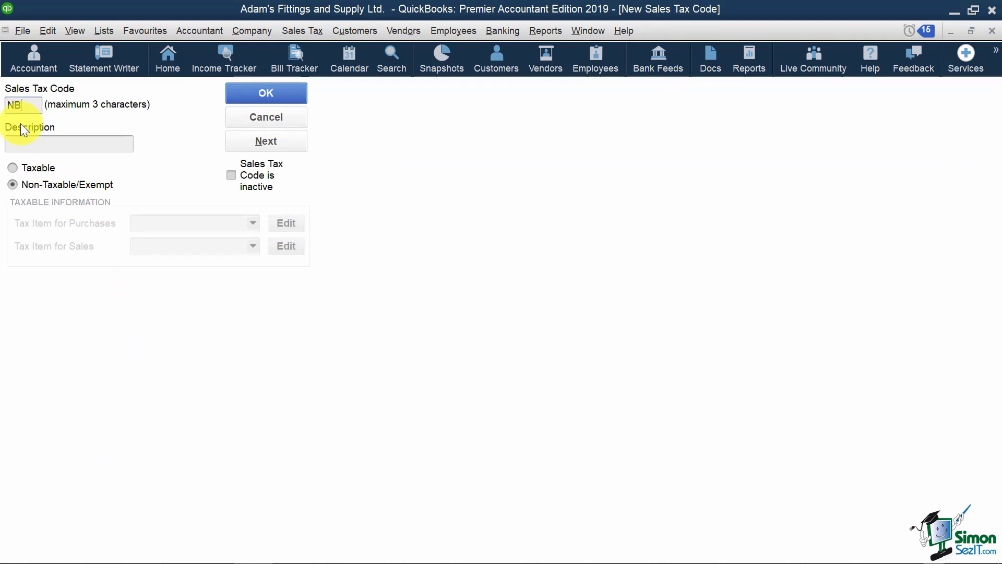
pyautogui.click(40, 147)
pyautogui.write('HST (H')
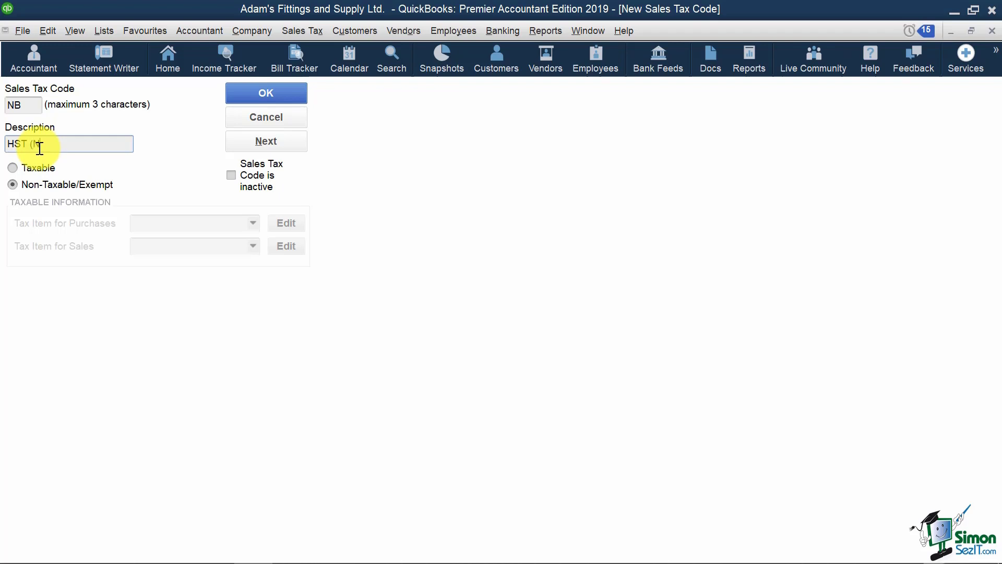
pyautogui.write('B) Only')
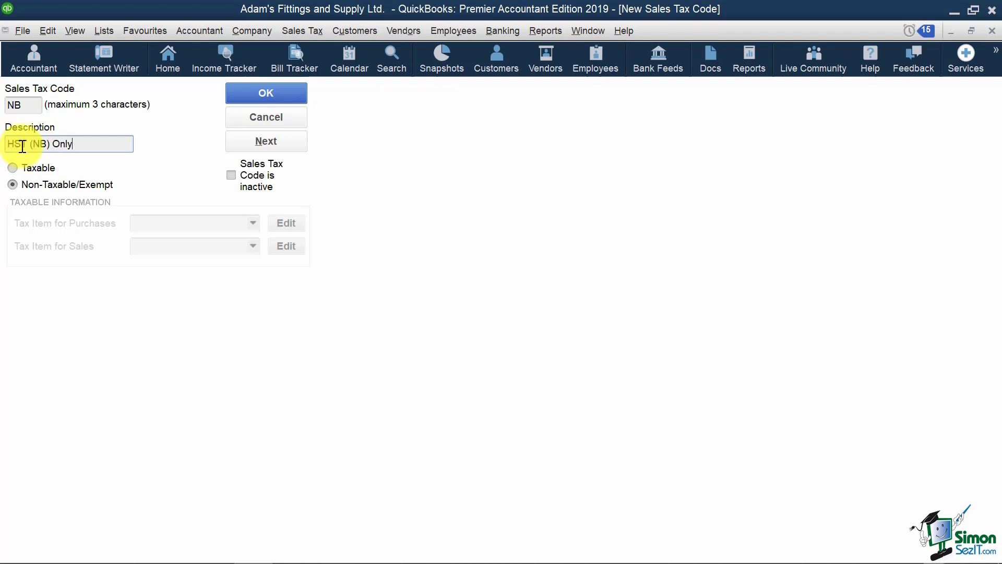
pyautogui.click(12, 168)
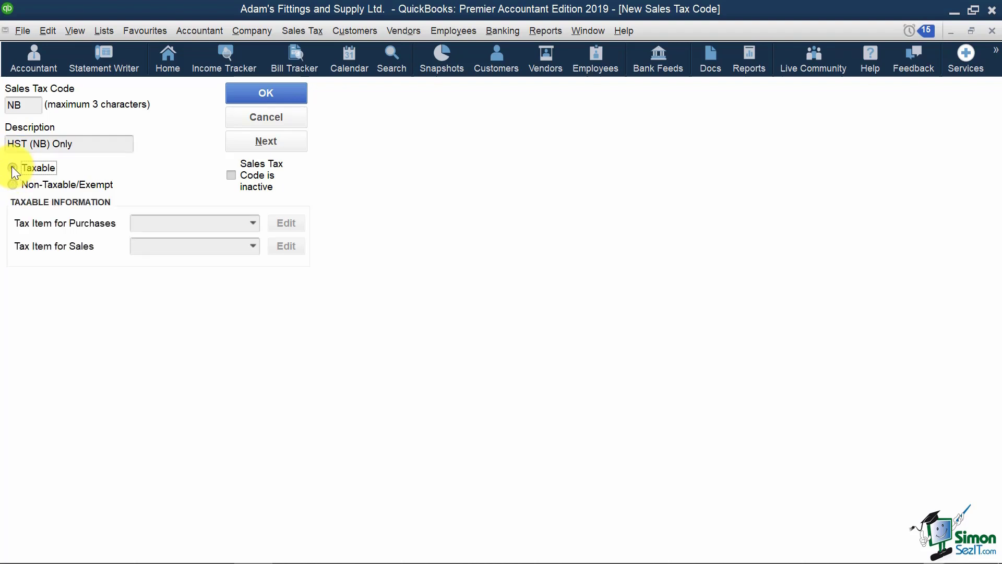
# Assign HST (NB) as the sales tax item, leave purchases blank, and save code NB.
pyautogui.press('Tab')
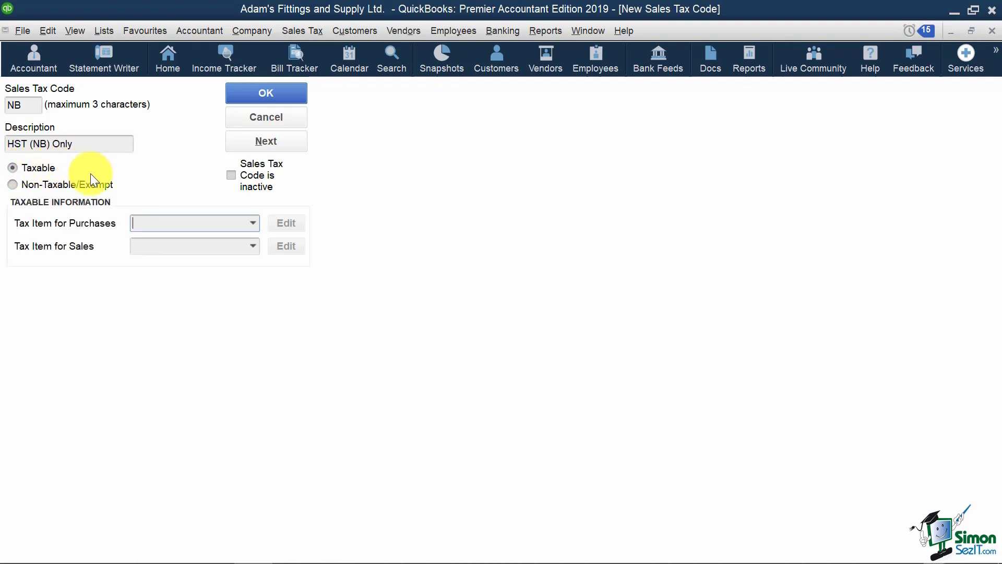
pyautogui.click(253, 245)
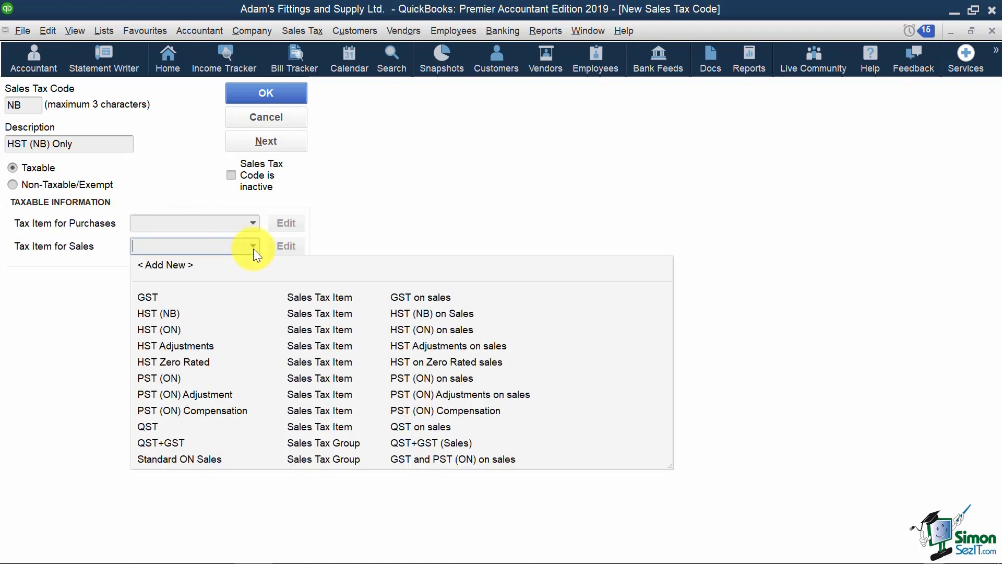
pyautogui.click(167, 313)
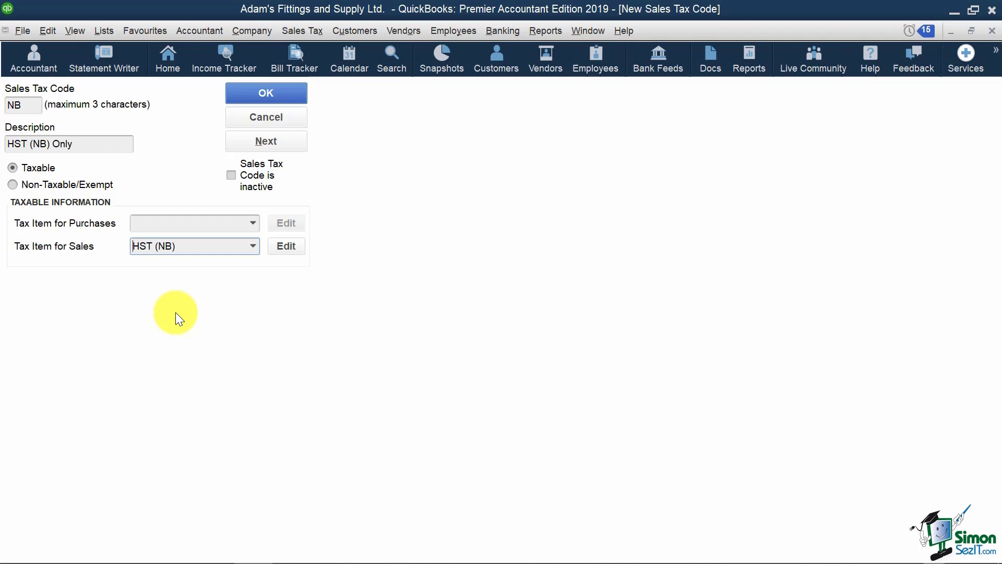
pyautogui.click(253, 226)
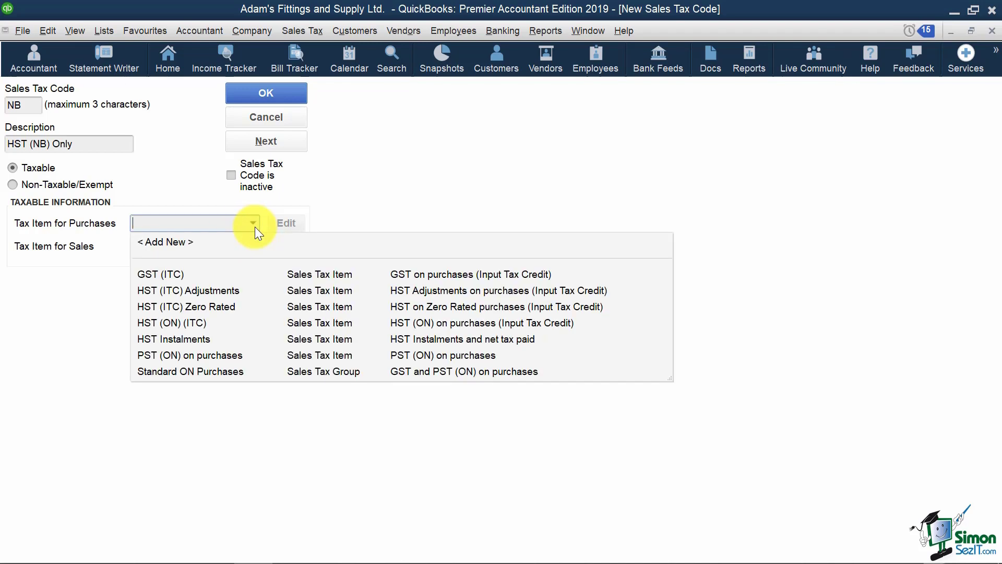
pyautogui.click(254, 227)
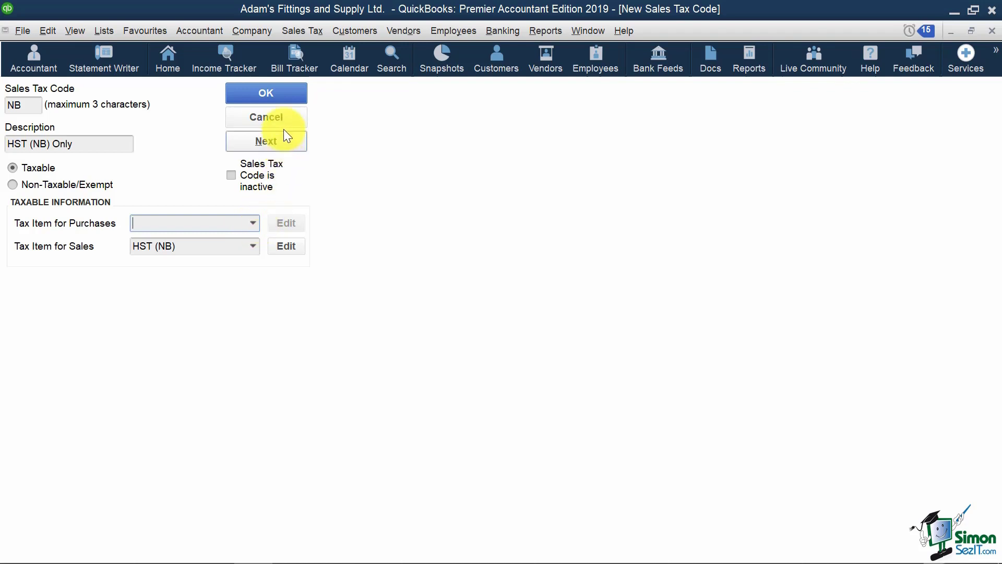
pyautogui.click(283, 94)
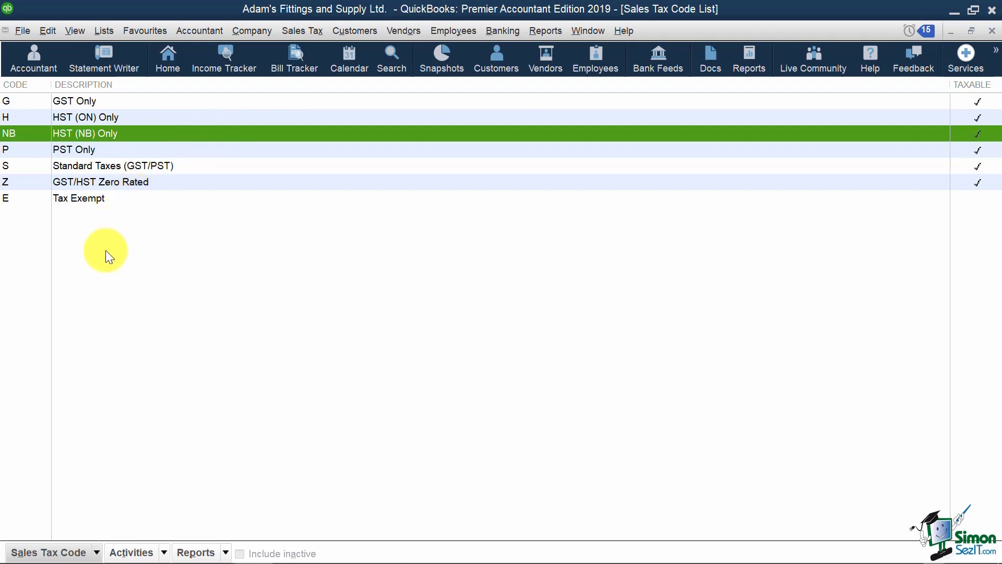
# Create taxable code Q, described QST (QC), using the QST+GST group for sales.
pyautogui.click(97, 553)
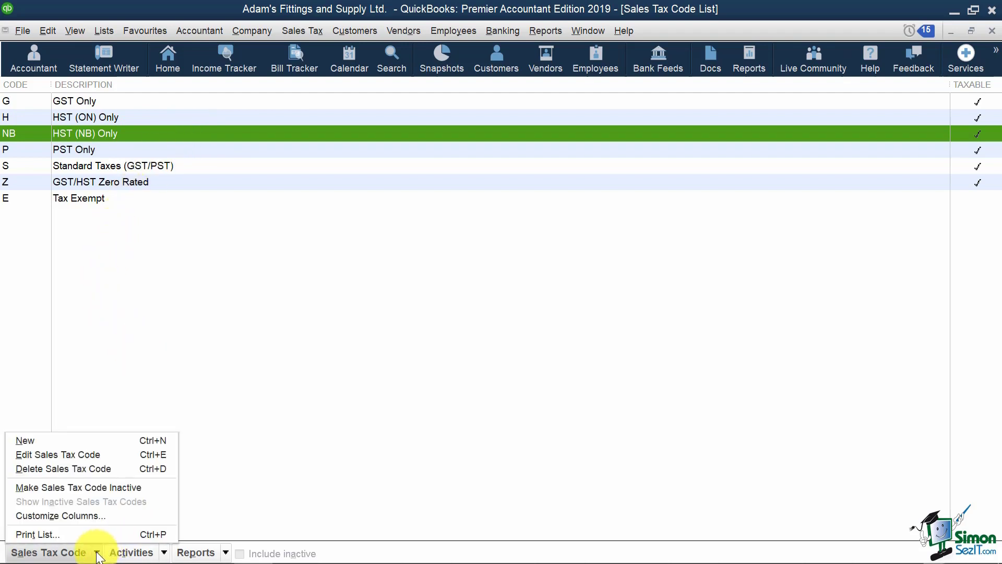
pyautogui.click(105, 440)
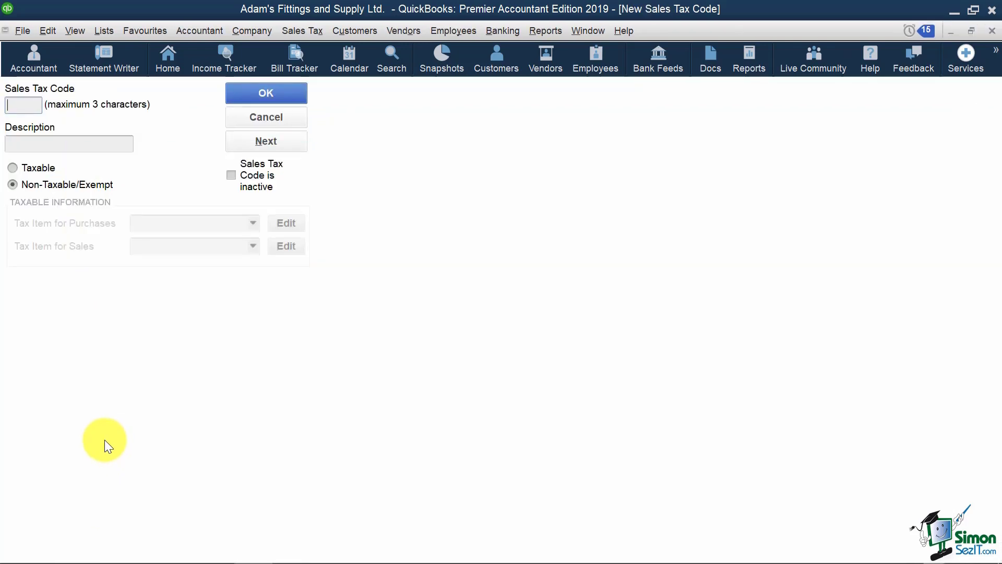
pyautogui.write('Q')
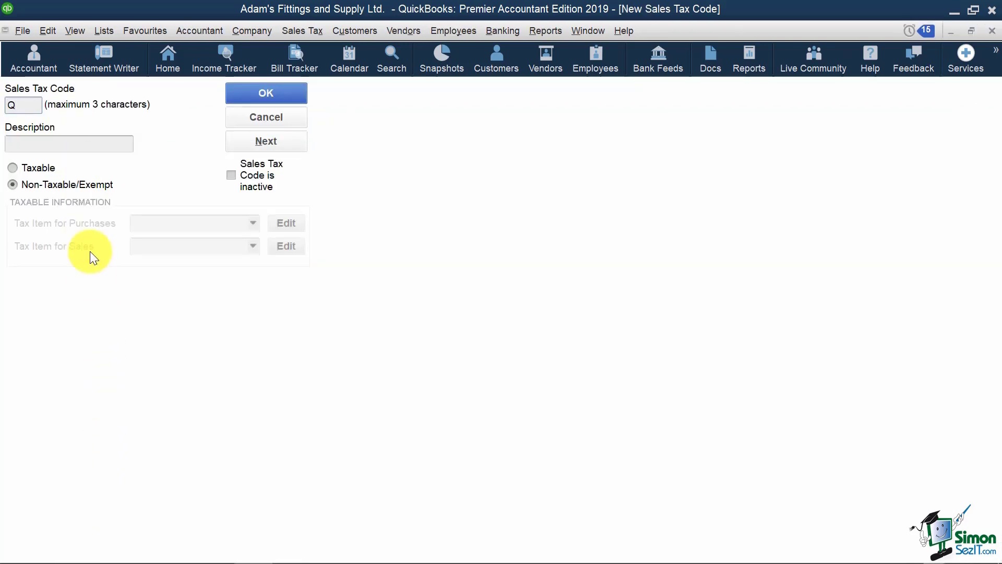
pyautogui.click(81, 143)
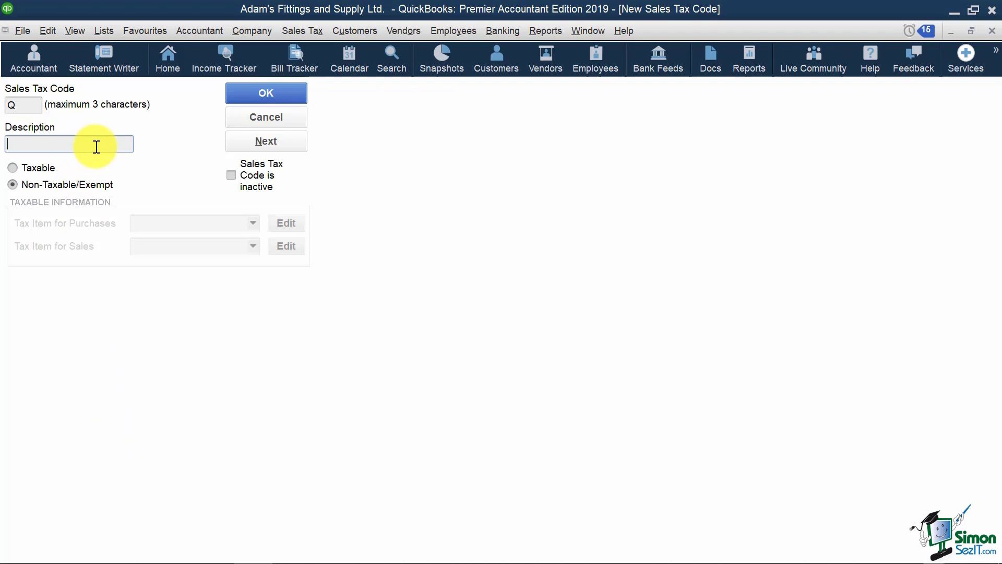
pyautogui.write('QST (QC)')
pyautogui.click(12, 167)
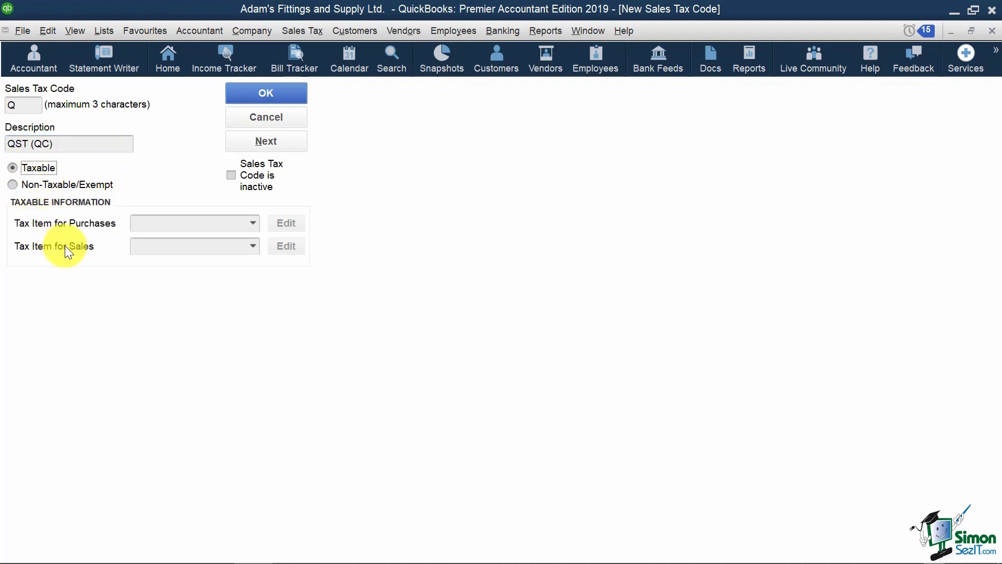
pyautogui.click(253, 246)
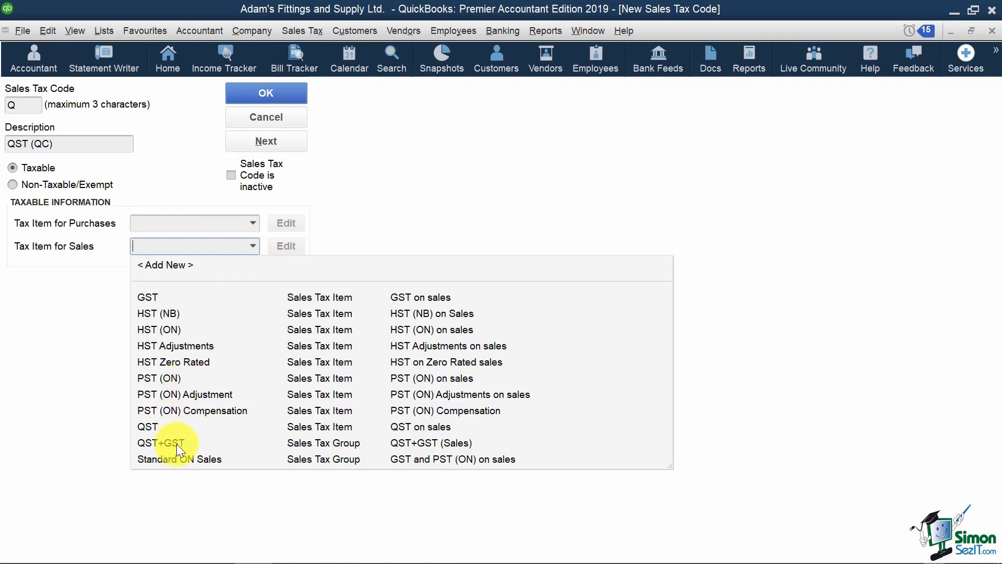
pyautogui.click(405, 441)
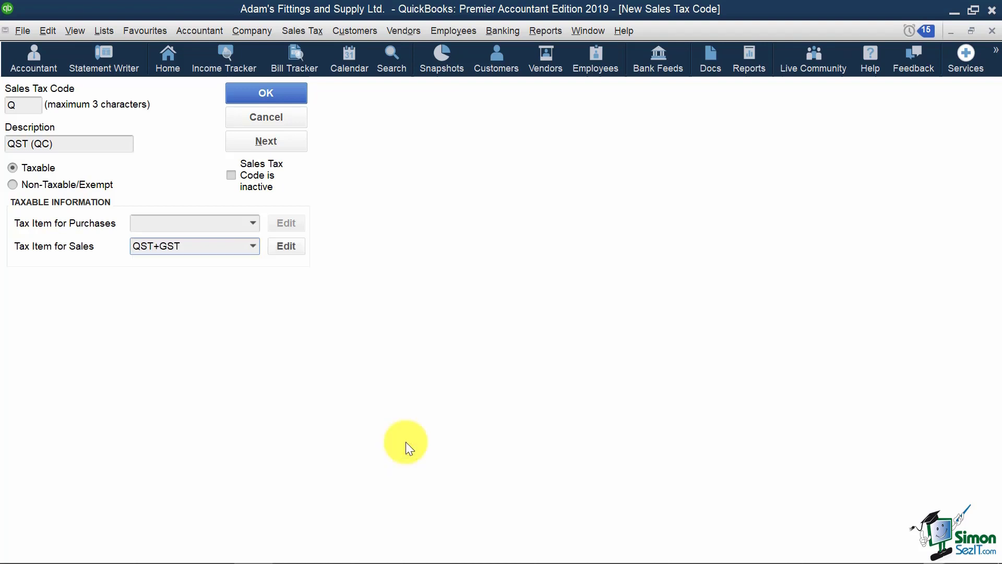
pyautogui.click(257, 92)
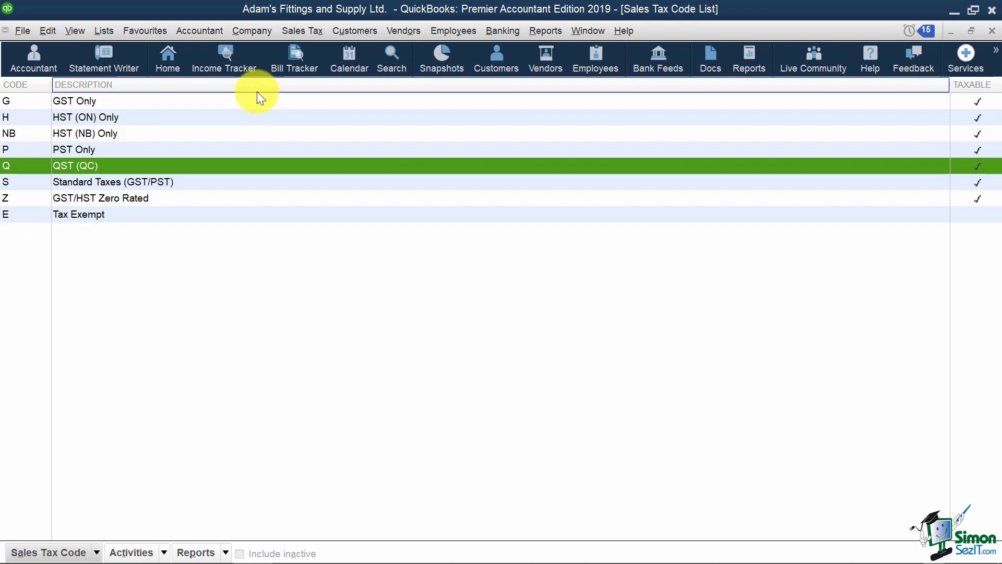
# Create a new invoice with 100 entered as the first line's amount.
pyautogui.click(356, 30)
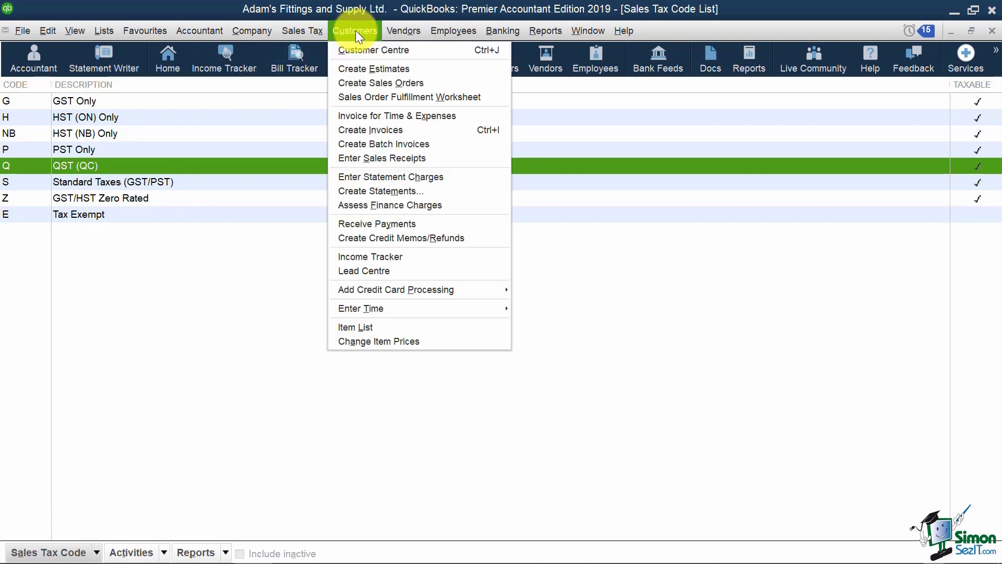
pyautogui.click(437, 128)
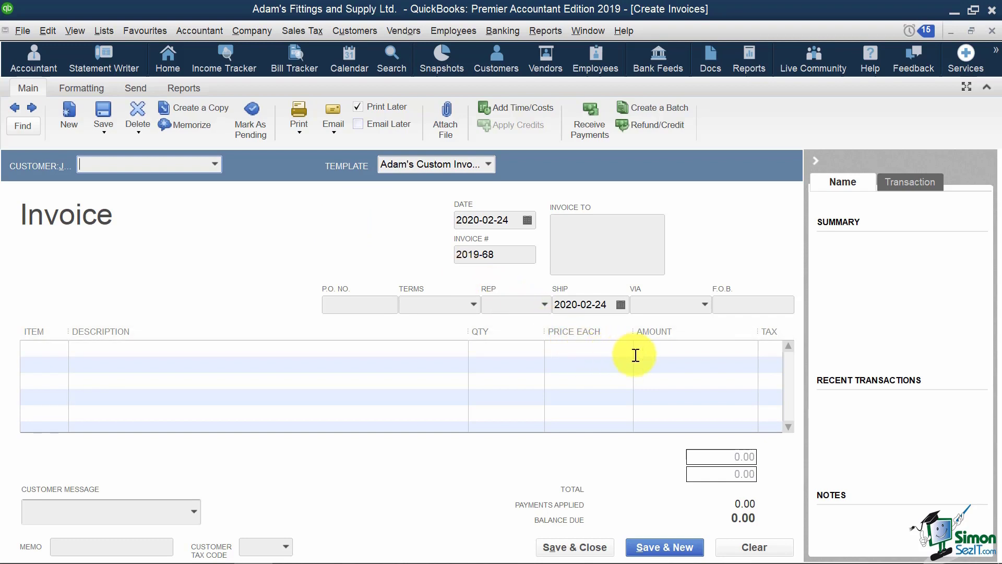
pyautogui.click(667, 353)
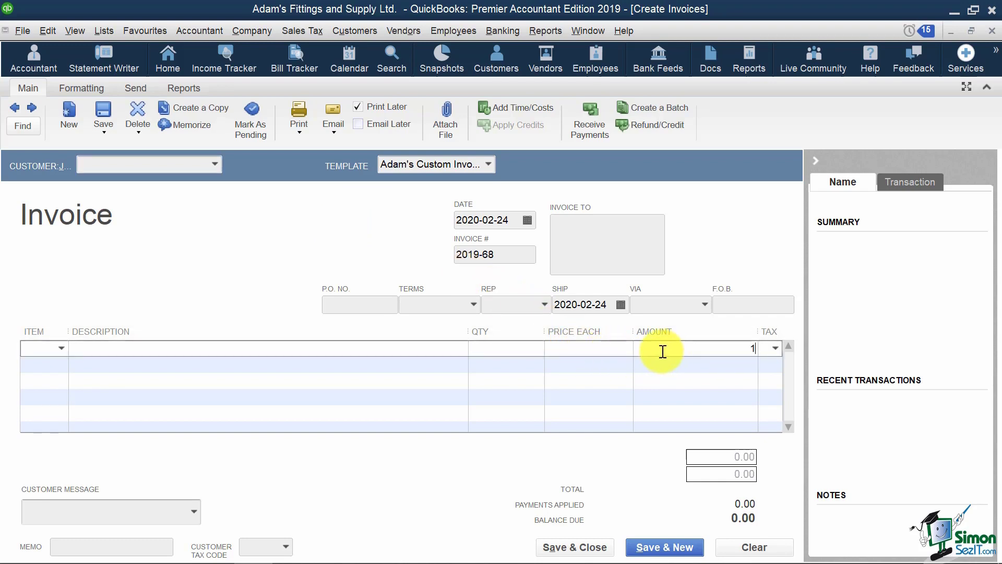
pyautogui.write('100')
# Apply code NB to the line, giving HST (NB) 15.00 and a 115.00 total.
pyautogui.click(775, 348)
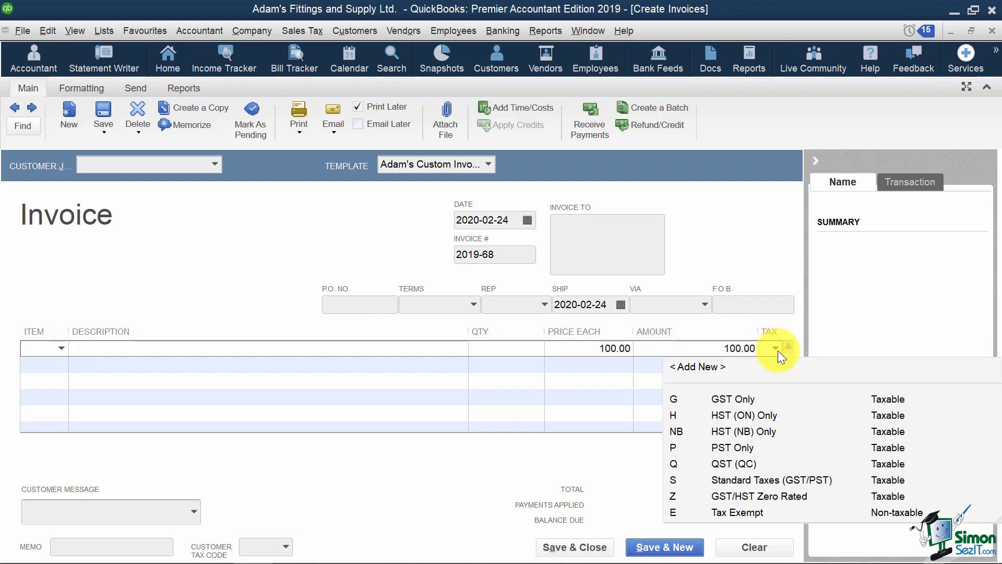
pyautogui.click(751, 431)
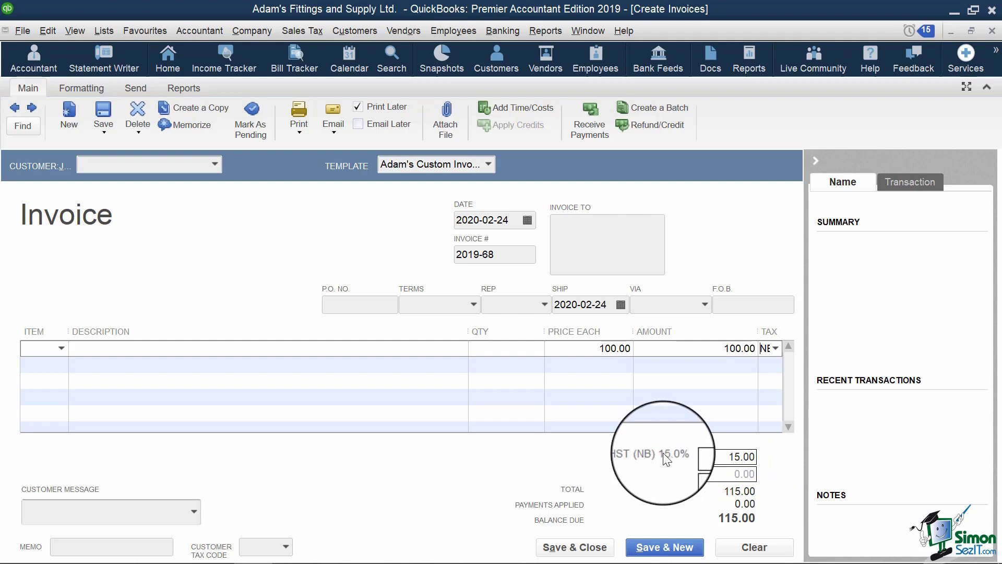
pyautogui.click(691, 456)
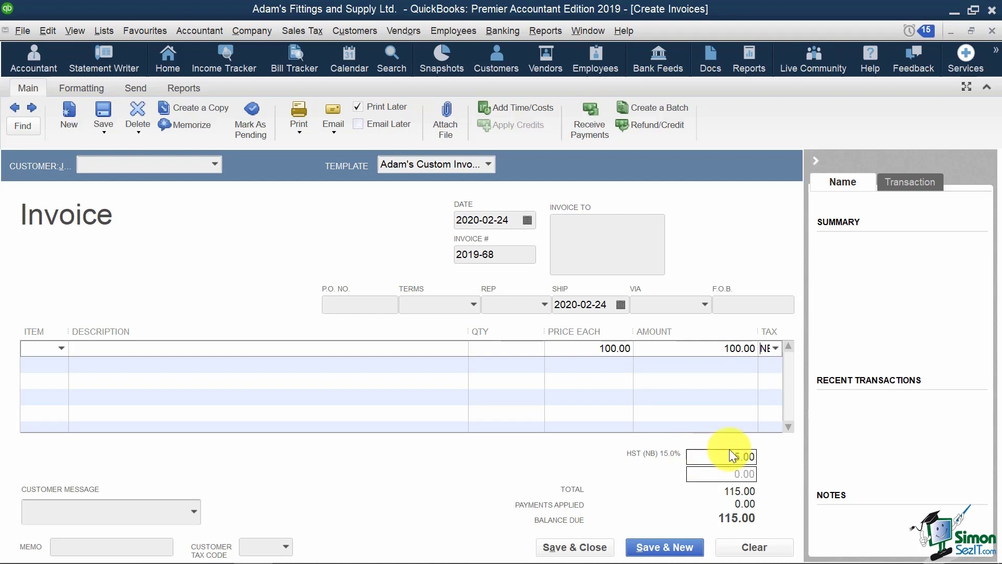
# Change the line's tax code to Q - QST (QC), giving a 114.98 total.
pyautogui.click(776, 348)
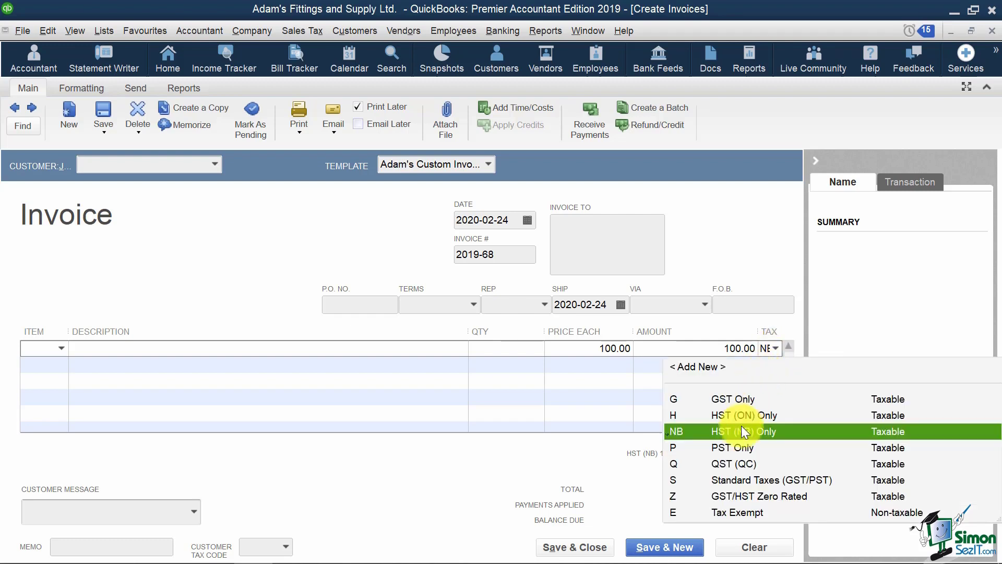
pyautogui.click(729, 464)
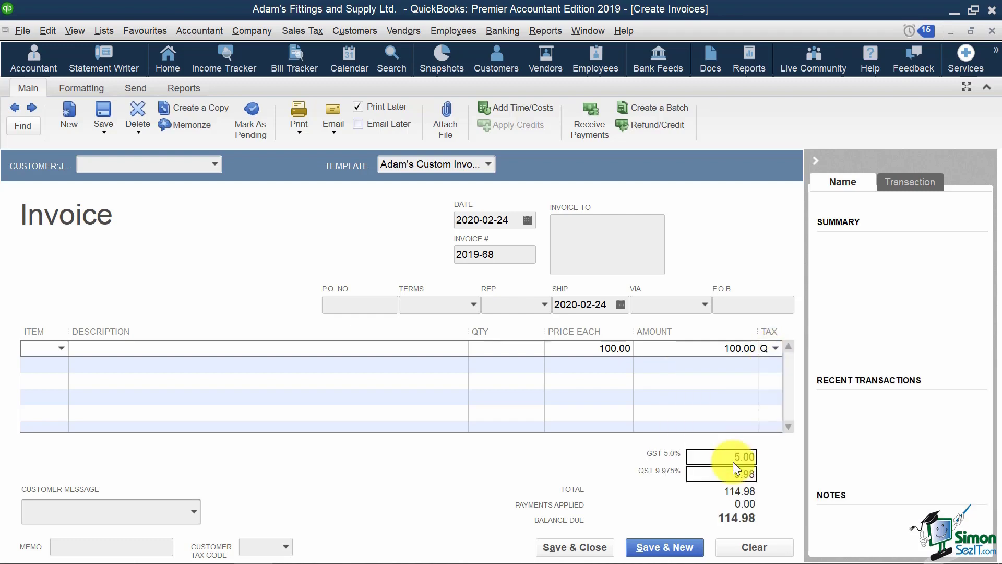